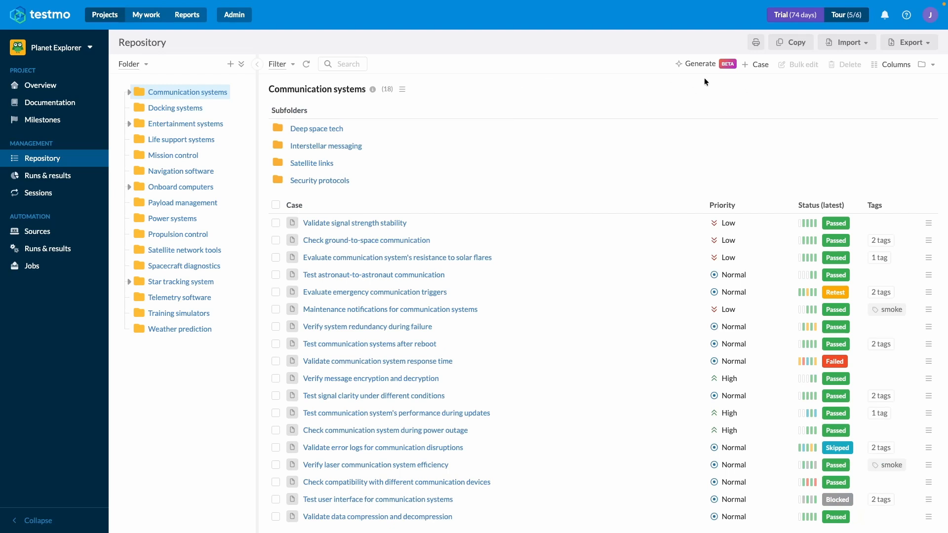
# Step: Start AI case generation from the repository and paste in the title "Telemetry Data Transmission & Monitoring System"
pyautogui.click(53, 159)
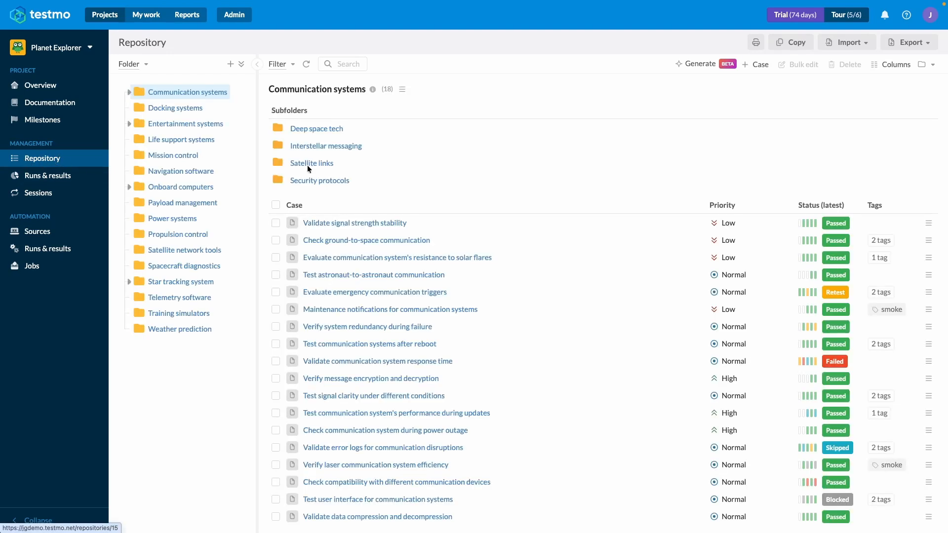
pyautogui.click(718, 66)
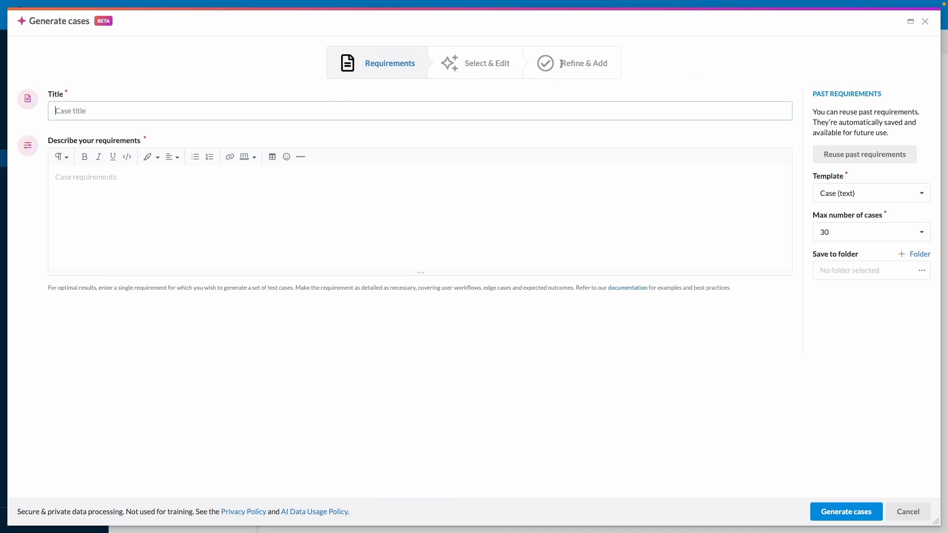
pyautogui.press('super+Tab')
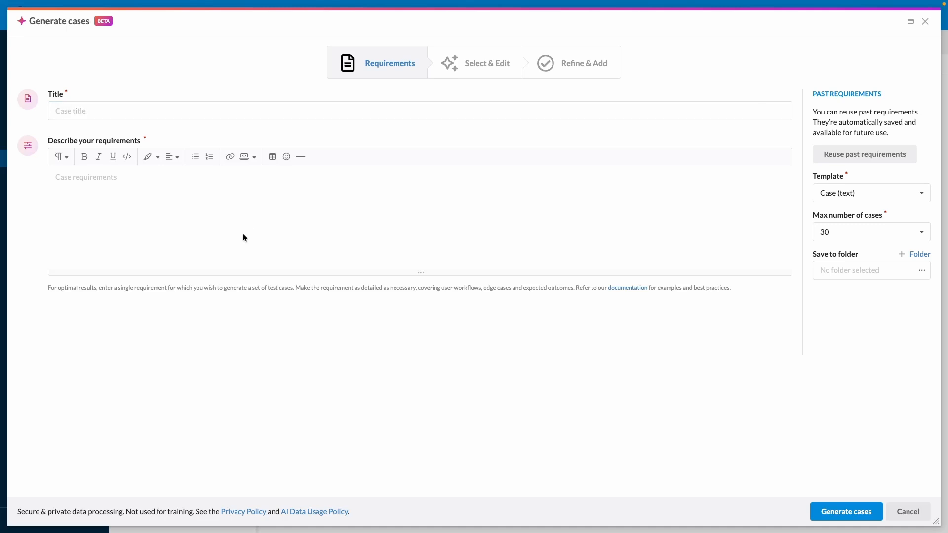
pyautogui.click(167, 114)
pyautogui.write('Telemetry Data Transmission & Monitoring System')
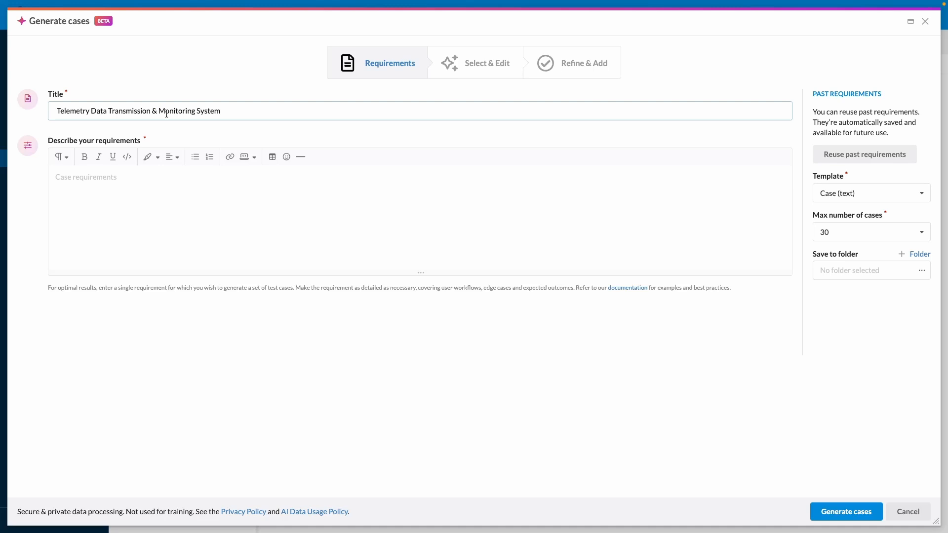
# Step: Paste the copied requirements covering telemetry collection, reconnection after signal loss, real-time dashboard thresholds and communication delays of up to 20 minutes into the description
pyautogui.press('super+Tab')
pyautogui.click(317, 184)
pyautogui.hotkey('ctrl', 'v')
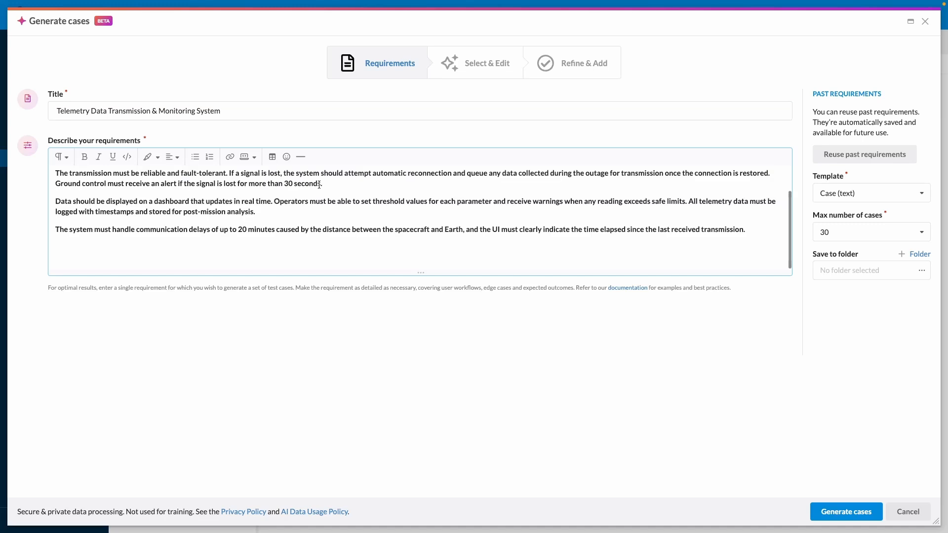
pyautogui.scroll(2, 319, 185)
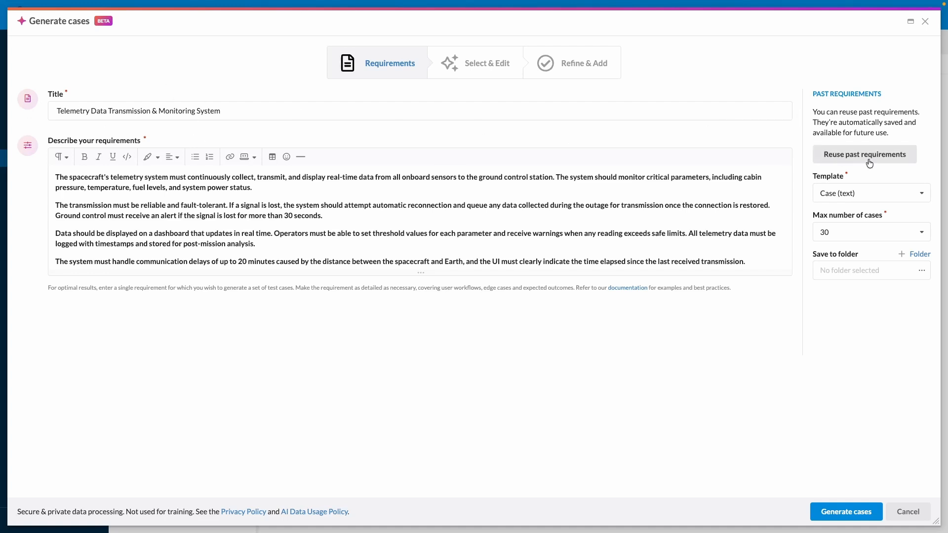
# Step: Examine the past requirement "Astronaut Life Support & Environmental Control System" and its generated cases without reusing it
pyautogui.click(847, 164)
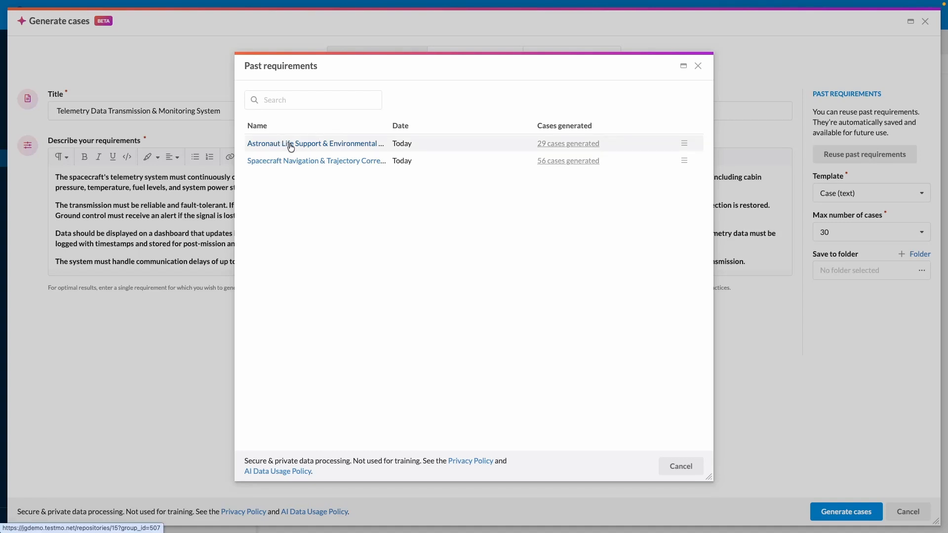
pyautogui.click(305, 97)
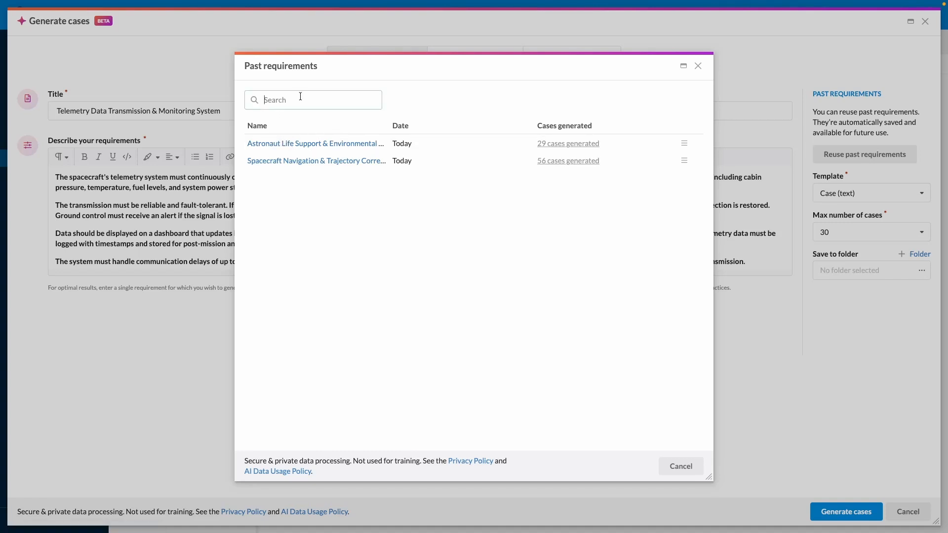
pyautogui.click(272, 146)
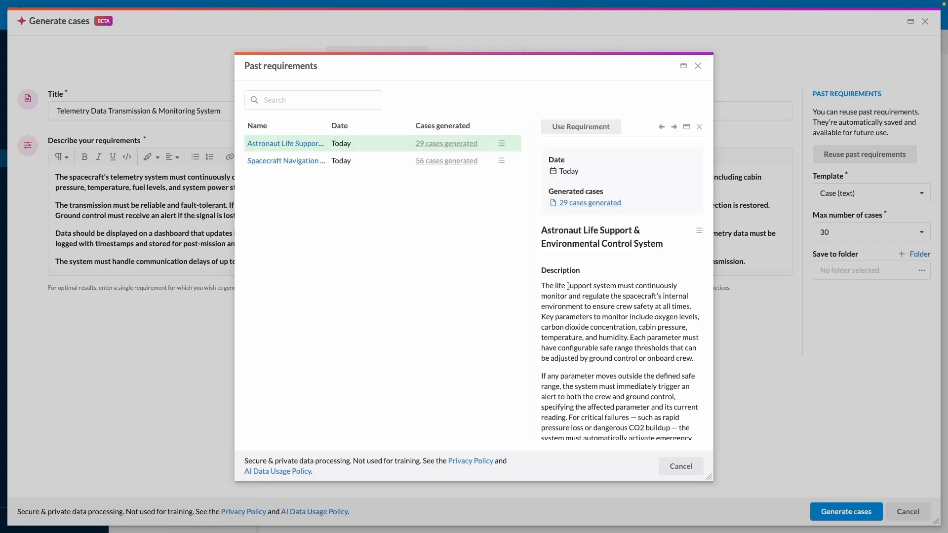
pyautogui.scroll(-3, 611, 191)
pyautogui.scroll(2, 576, 205)
pyautogui.scroll(3, 575, 205)
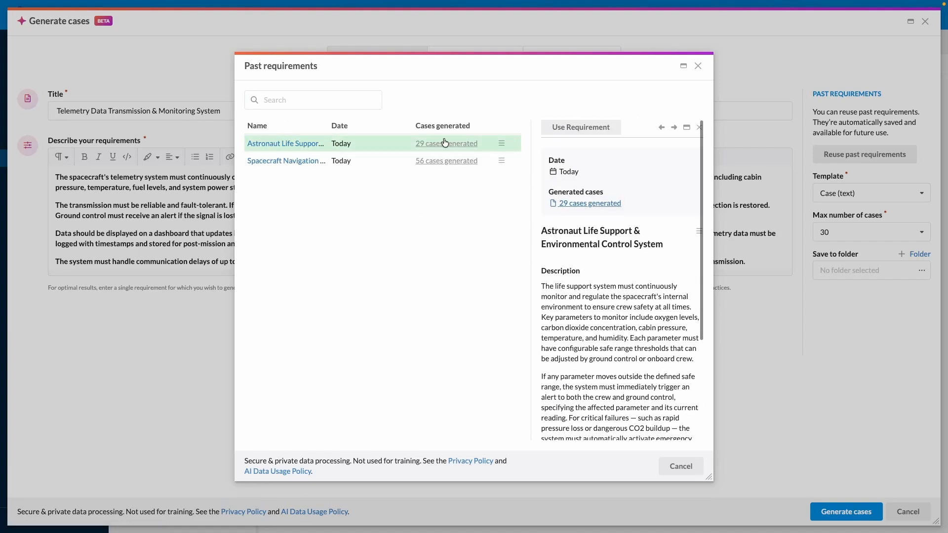
pyautogui.click(444, 143)
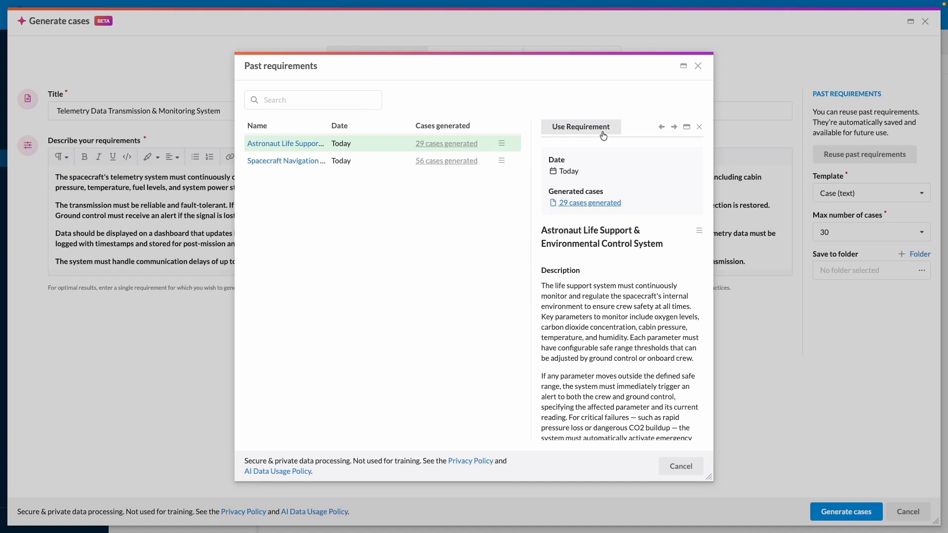
pyautogui.click(699, 67)
# Step: Try the Case (steps) template, and return the template to Case (text)
pyautogui.click(870, 197)
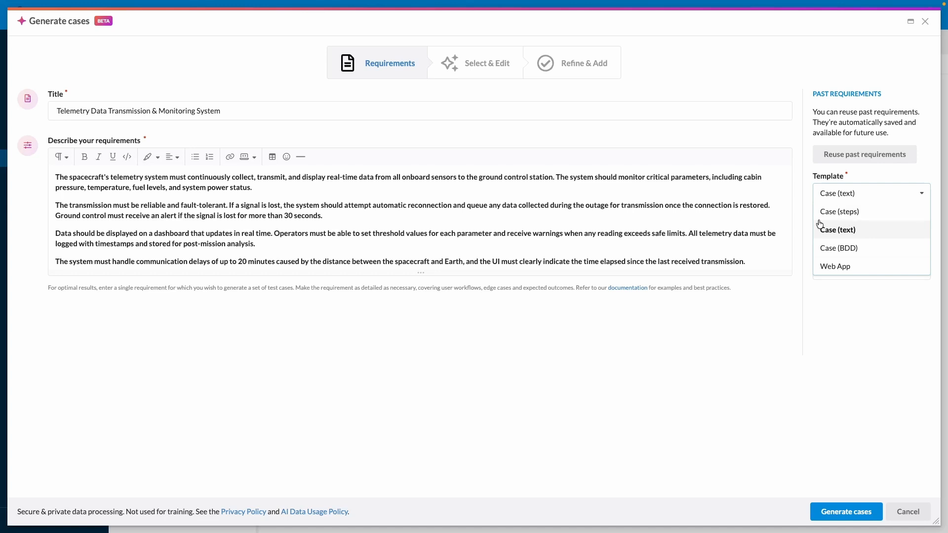
pyautogui.click(833, 212)
pyautogui.click(840, 200)
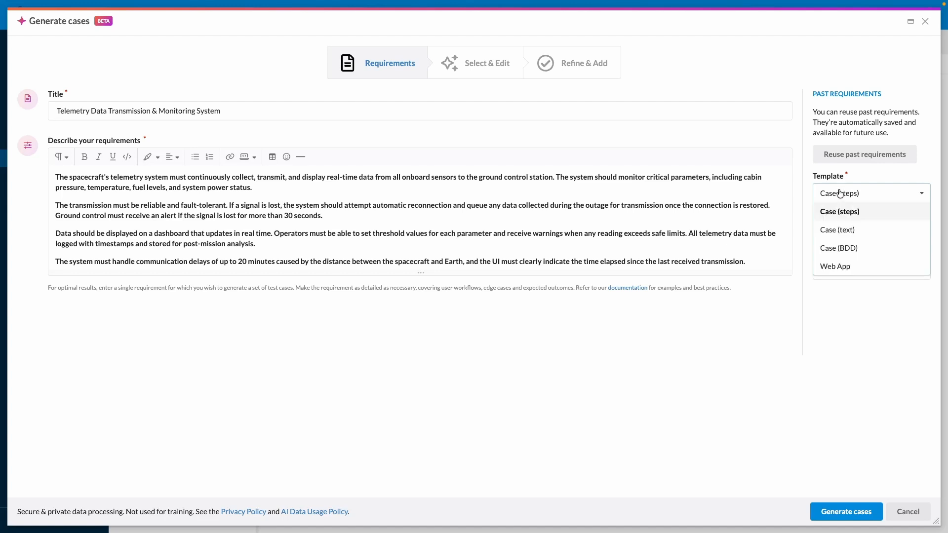
pyautogui.click(845, 231)
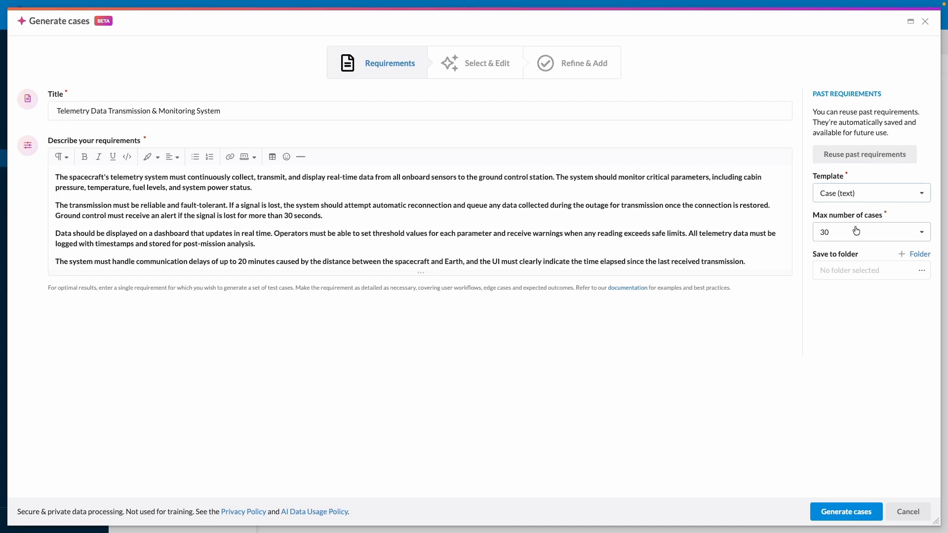
# Step: Try 60 and 10 as the maximum number of cases, and return the limit to 30
pyautogui.click(868, 236)
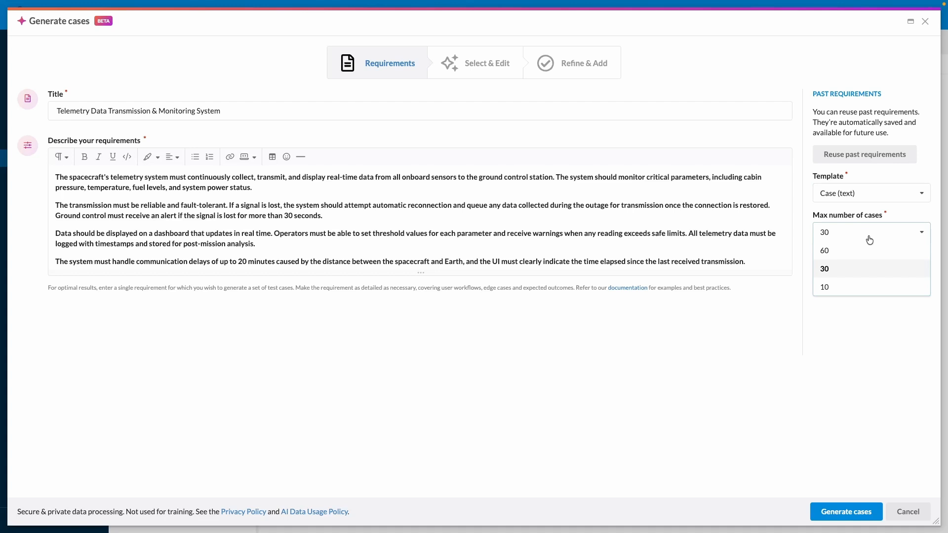
pyautogui.click(840, 255)
pyautogui.click(844, 236)
pyautogui.click(838, 287)
pyautogui.click(839, 234)
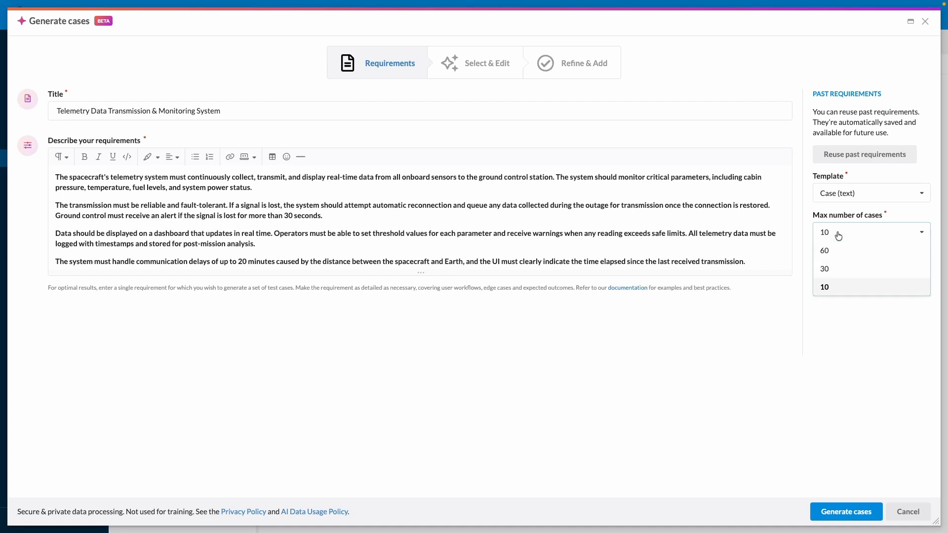
pyautogui.click(834, 270)
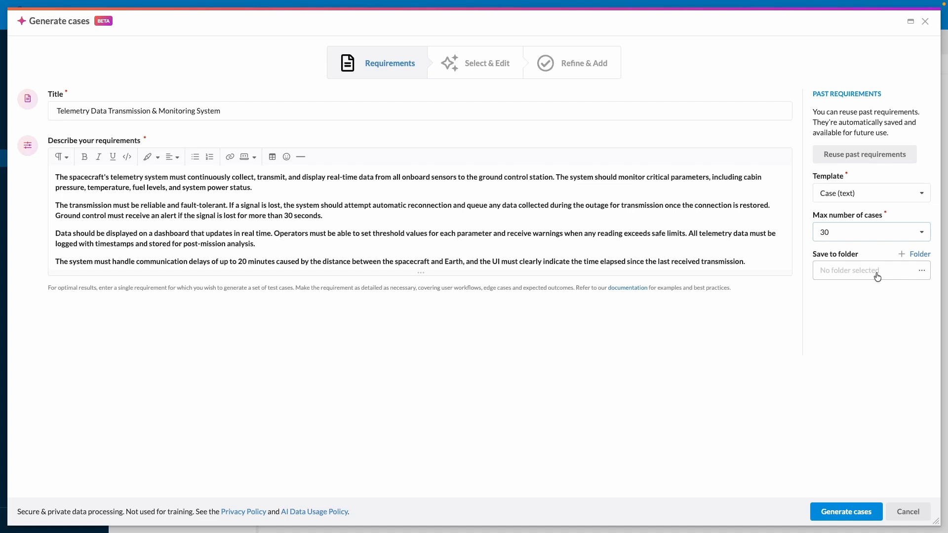
# Step: Choose Telemetry software as the folder to save to and generate the test cases
pyautogui.click(856, 273)
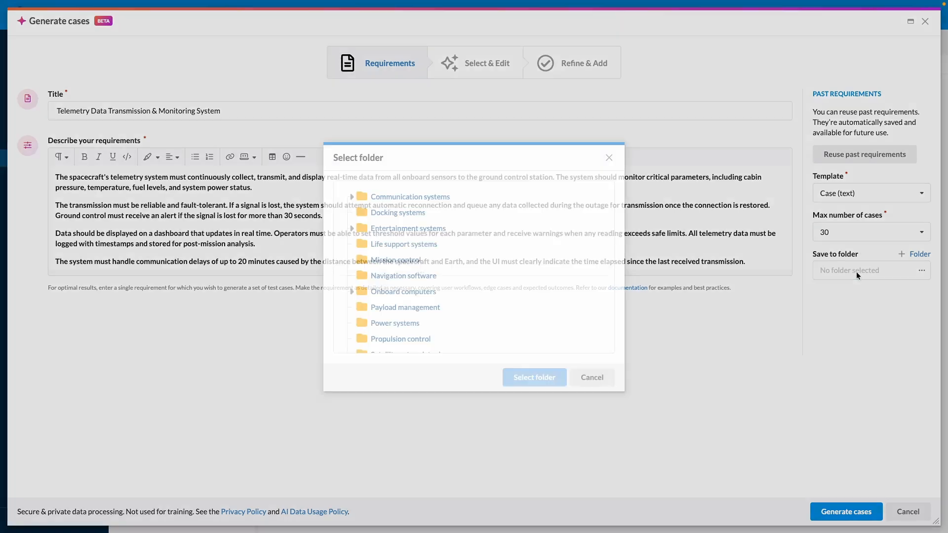
pyautogui.scroll(-2, 365, 296)
pyautogui.scroll(-1, 365, 301)
pyautogui.click(392, 308)
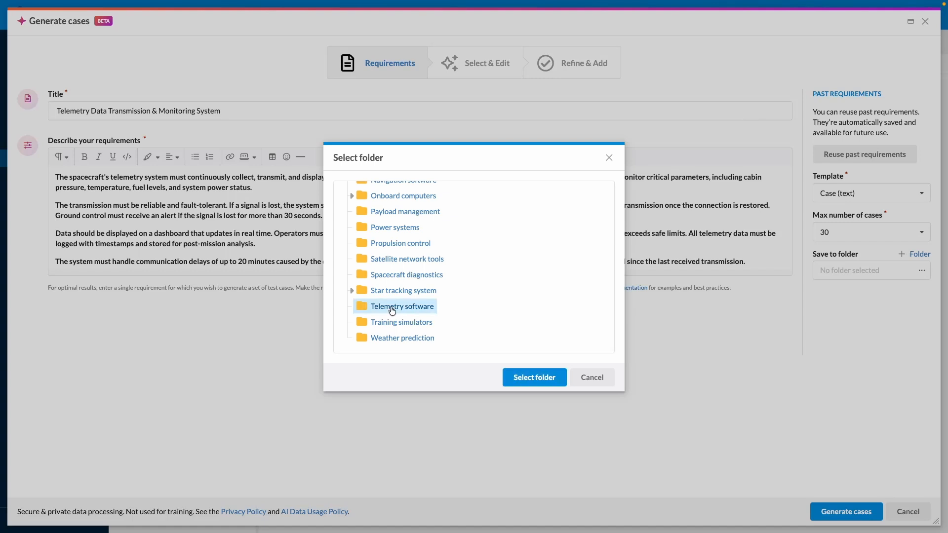
pyautogui.click(548, 383)
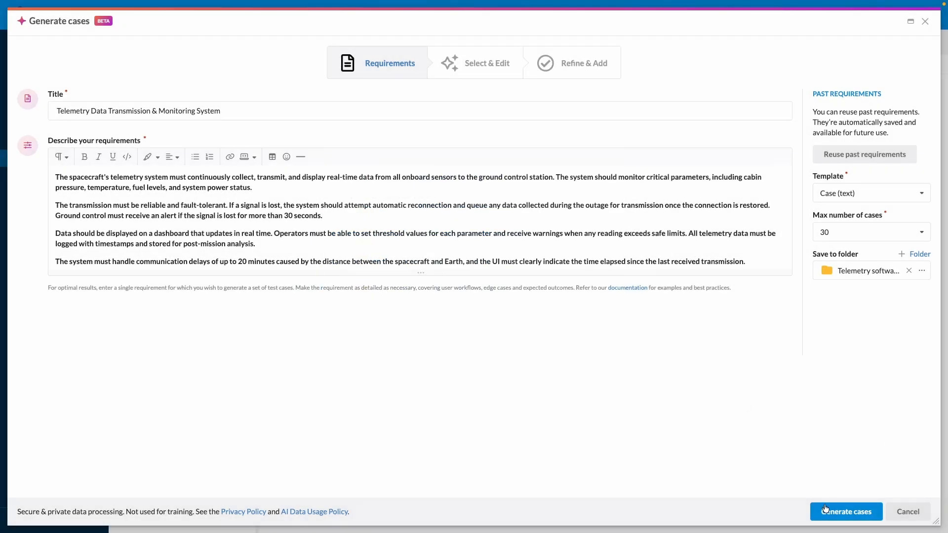
pyautogui.click(838, 519)
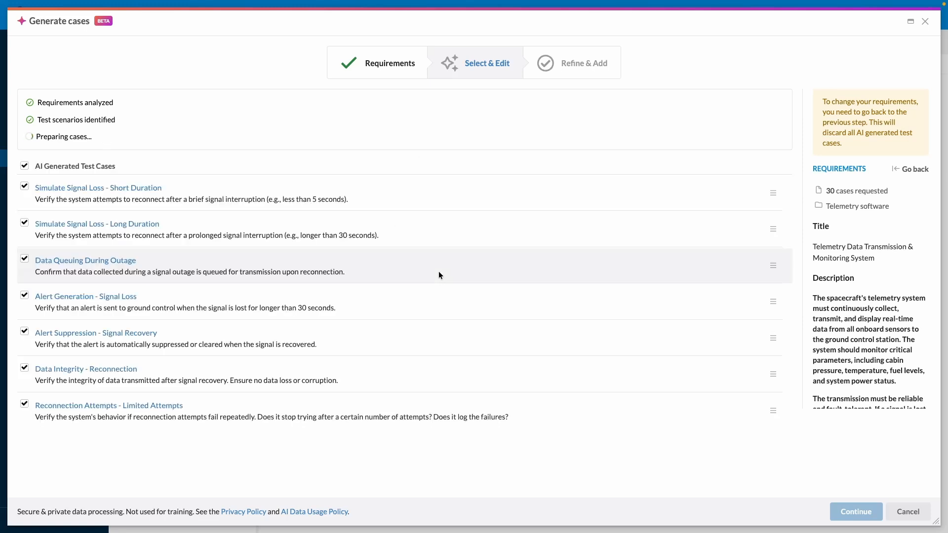
# Step: Exclude the generated cases "Verify Data Transmission to Ground Control" and "Verify Data Integrity During Transmission"
pyautogui.click(25, 255)
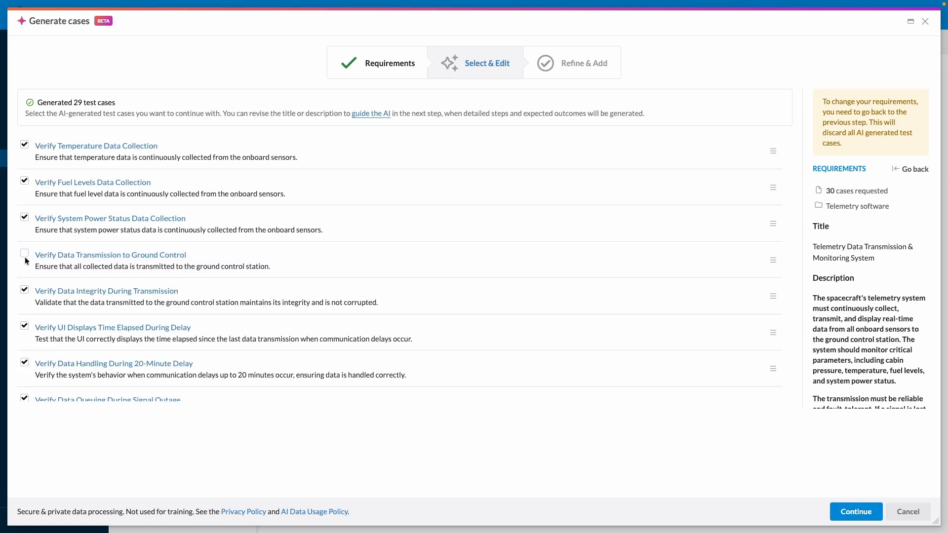
pyautogui.click(25, 290)
# Step: View the editable name and description of the "Verify Cabin Pressure Display" case, leaving without saving
pyautogui.scroll(-2, 27, 291)
pyautogui.scroll(-4, 27, 291)
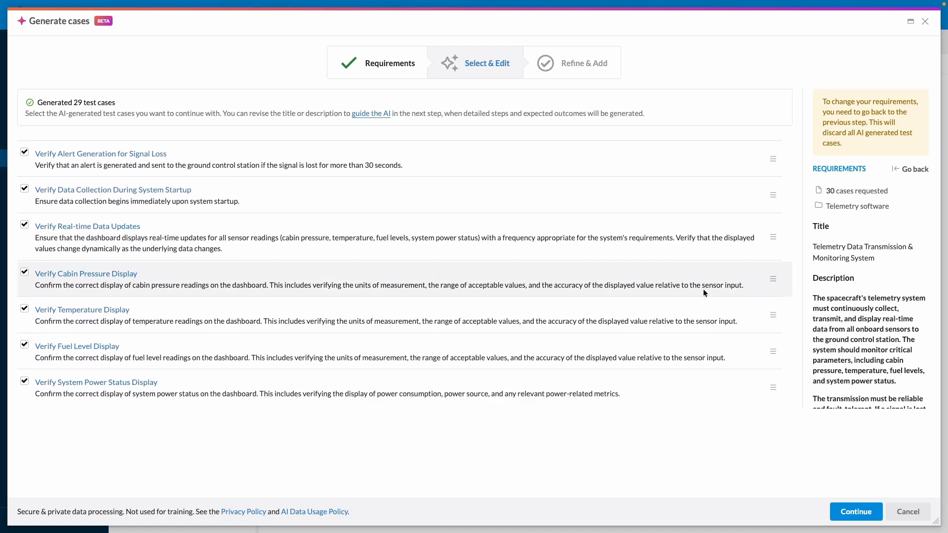
pyautogui.click(773, 279)
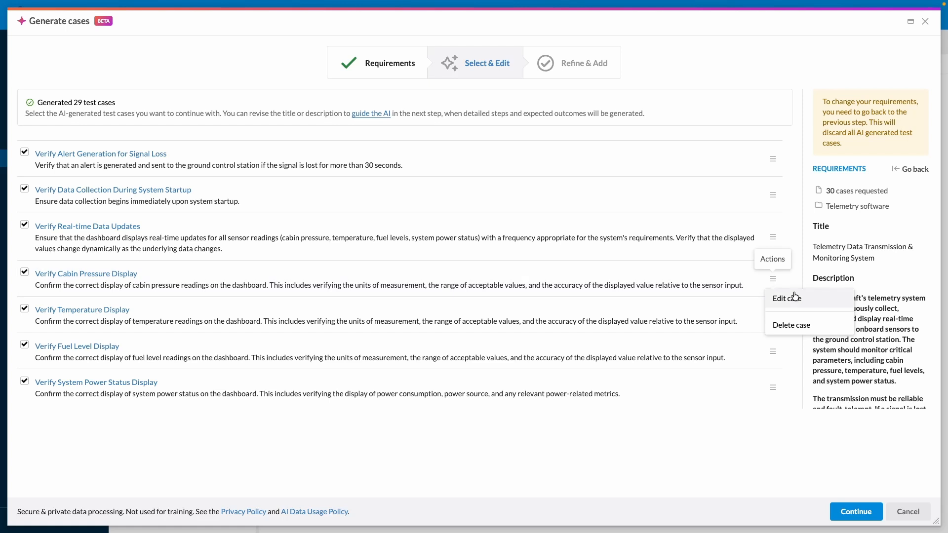
pyautogui.click(789, 299)
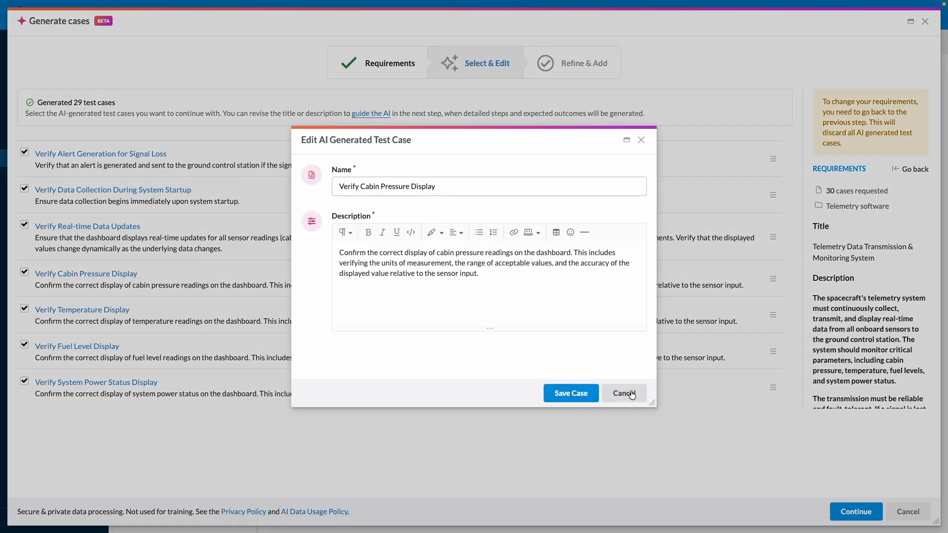
pyautogui.click(624, 393)
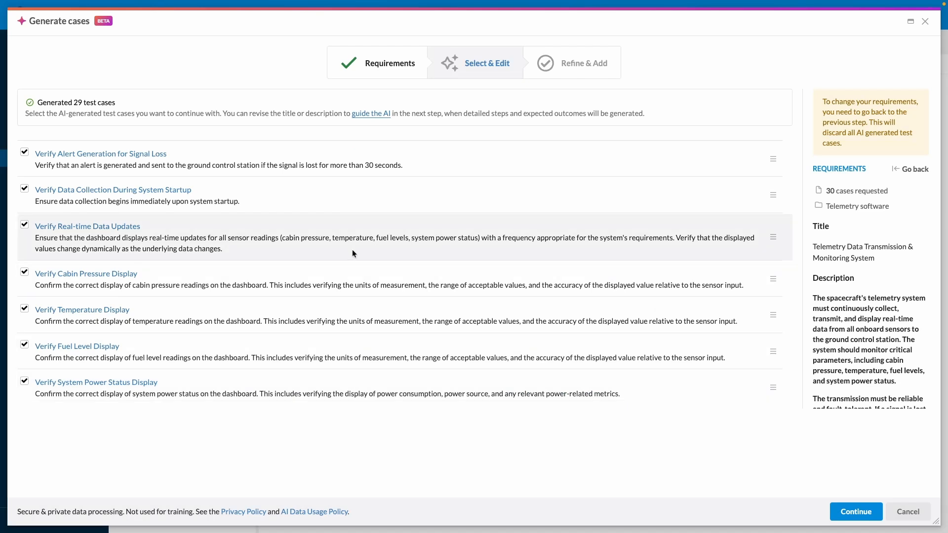
# Step: Exclude "Simulate Signal Loss - Long Duration" and "Alert Generation - Signal Loss", and continue to detailed generation with the remaining cases
pyautogui.scroll(-5, 351, 250)
pyautogui.scroll(3, 352, 250)
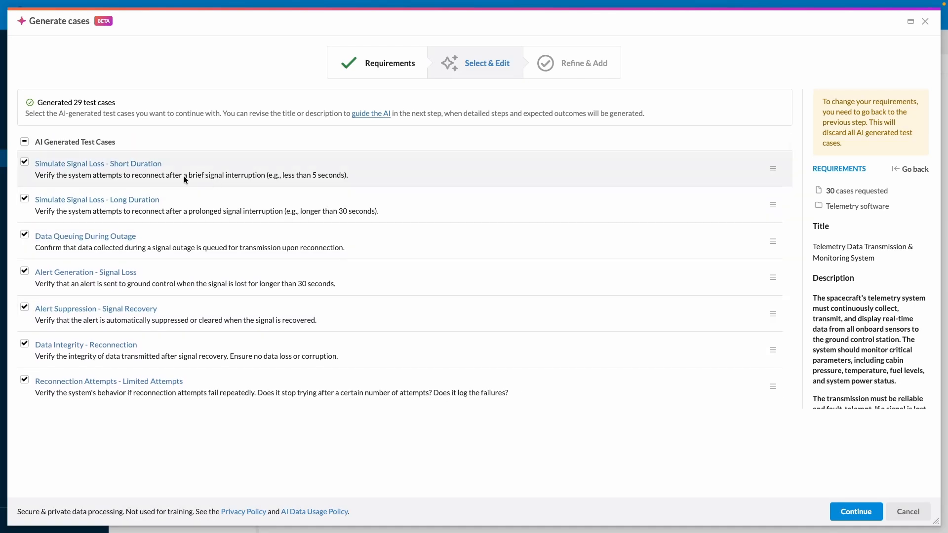
pyautogui.click(23, 200)
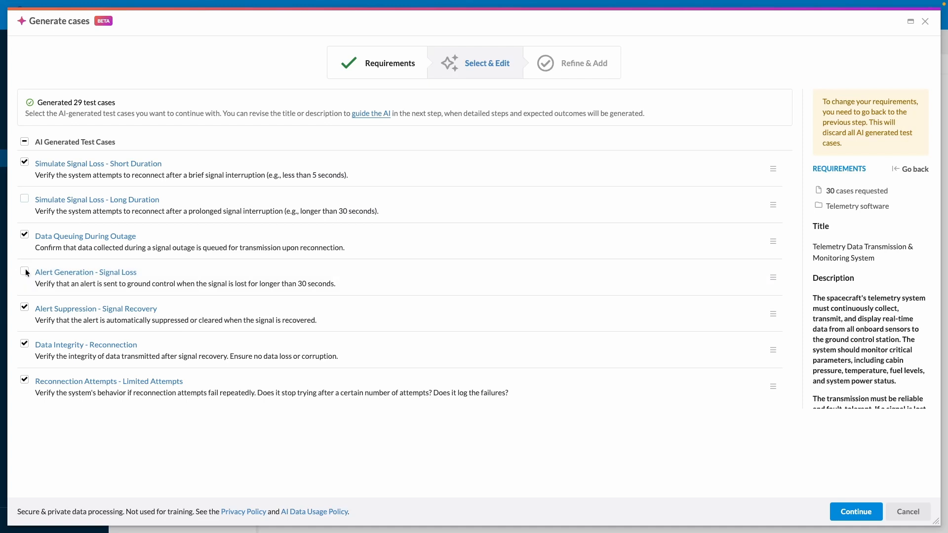
pyautogui.click(24, 271)
pyautogui.click(841, 512)
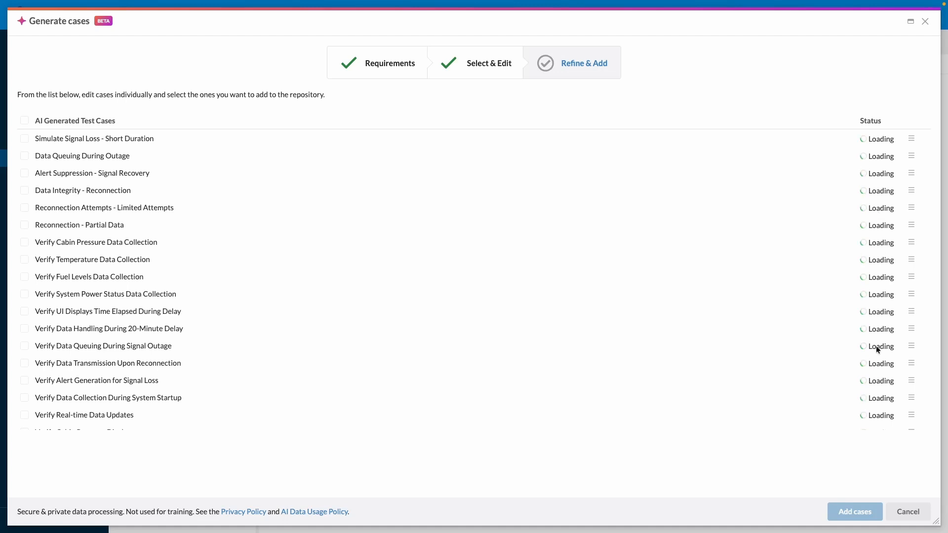
# Step: Review the description and expected results of the "Verify Fuel Levels Data Collection" case and its edit form, leaving without saving
pyautogui.scroll(-3, 876, 345)
pyautogui.scroll(3, 876, 345)
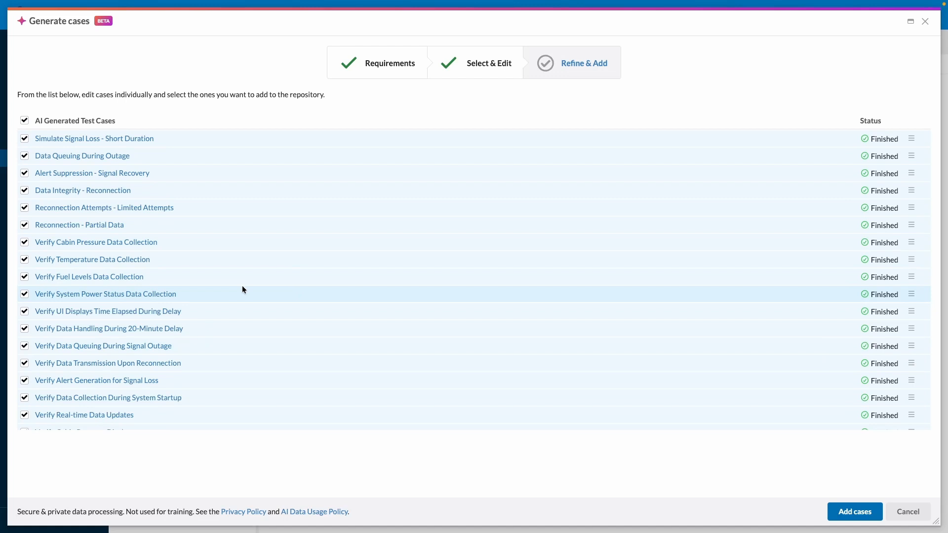
pyautogui.click(104, 279)
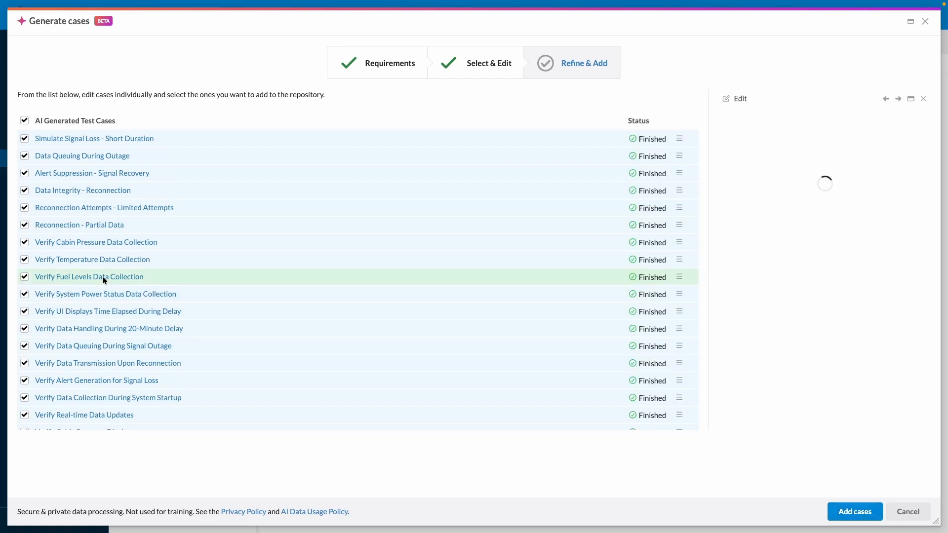
pyautogui.scroll(-1, 802, 220)
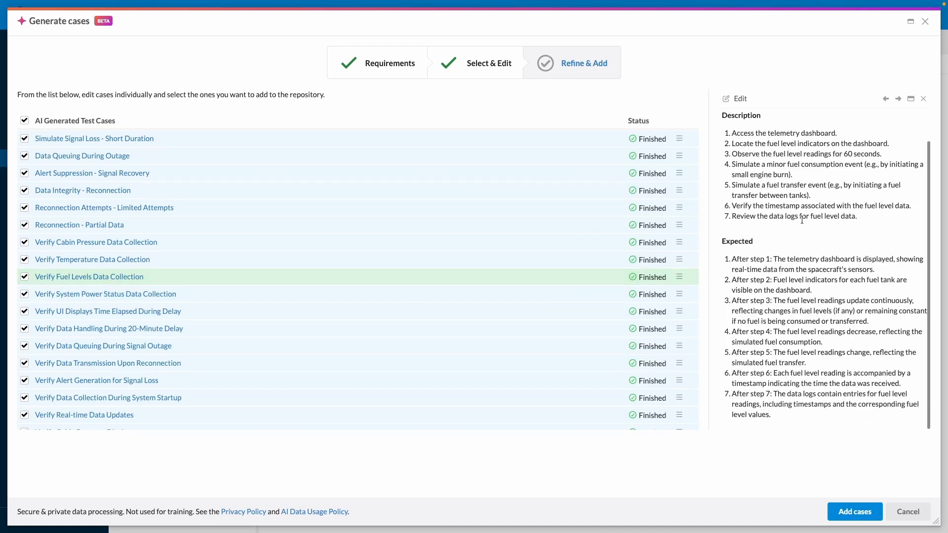
pyautogui.scroll(1, 772, 219)
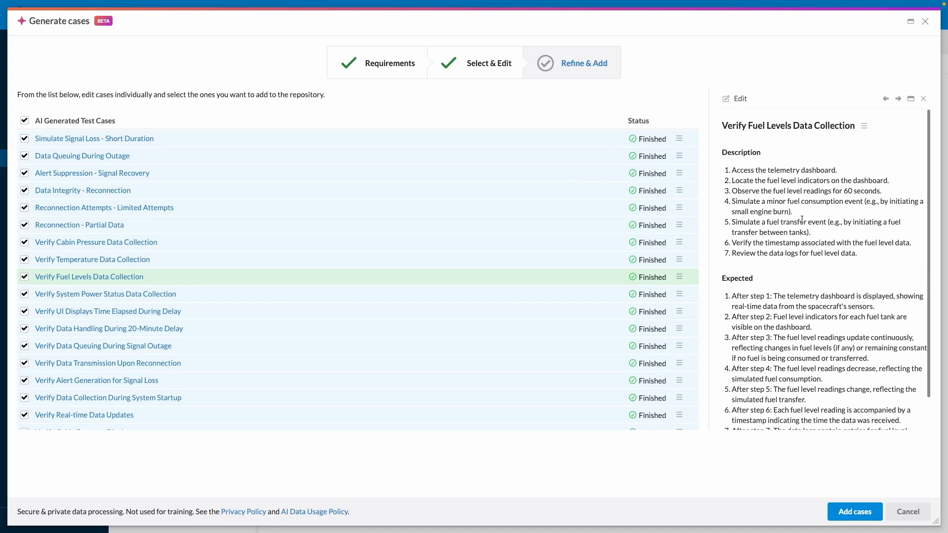
pyautogui.click(679, 277)
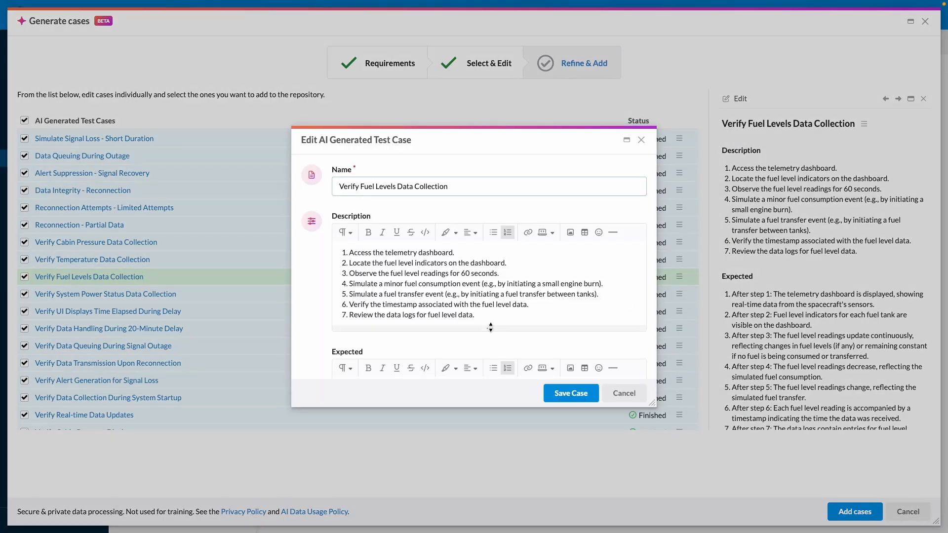
pyautogui.click(632, 397)
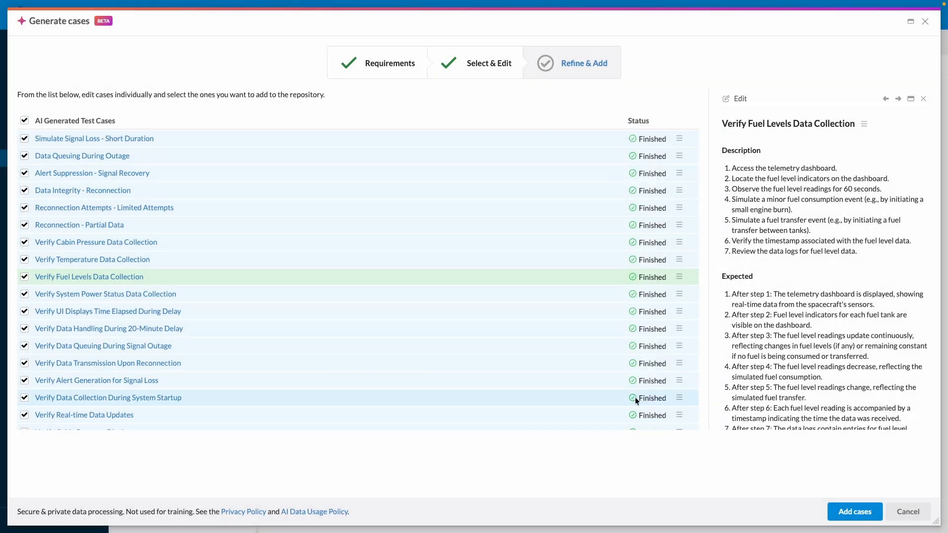
# Step: Add the selected generated cases to the Telemetry software folder and look over the added cases and their tags
pyautogui.click(859, 514)
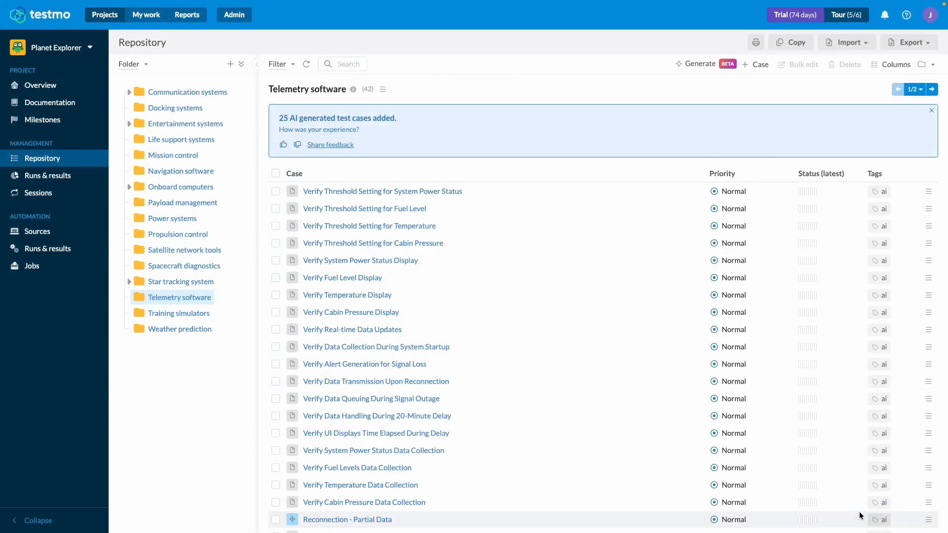
pyautogui.scroll(-3, 484, 342)
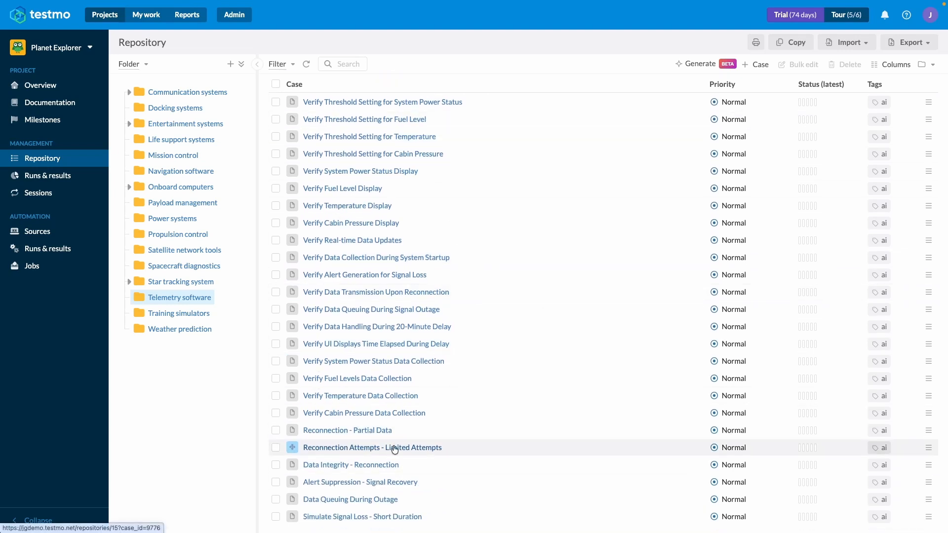
pyautogui.scroll(3, 395, 449)
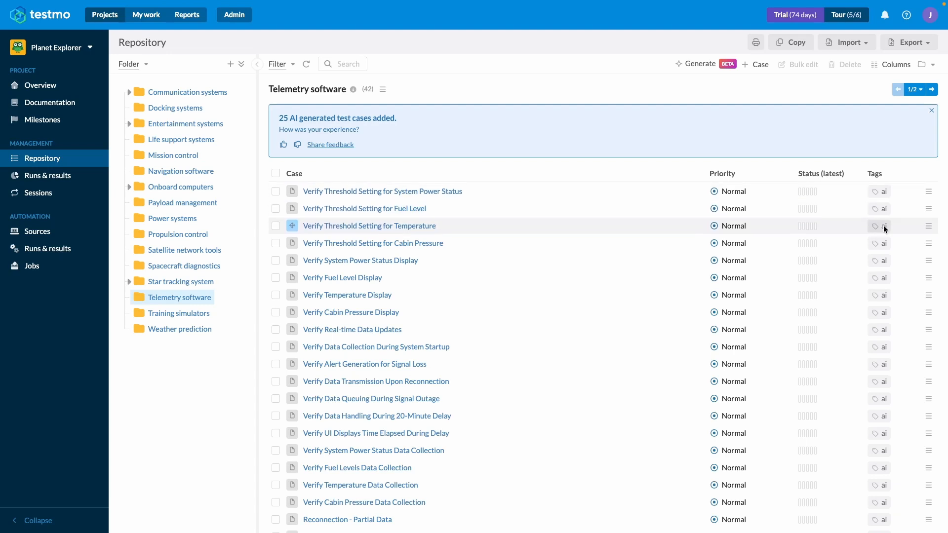
pyautogui.scroll(-2, 879, 320)
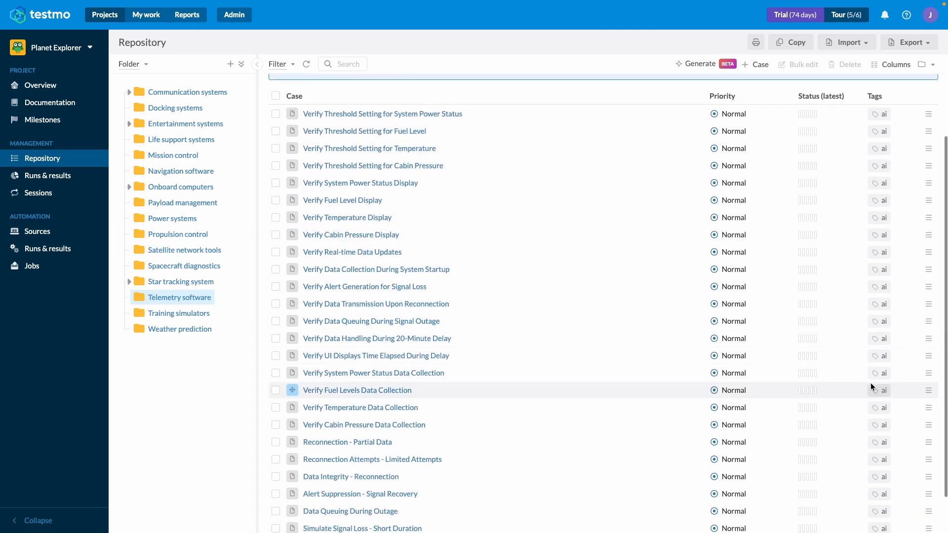
pyautogui.scroll(1, 879, 404)
pyautogui.scroll(2, 872, 283)
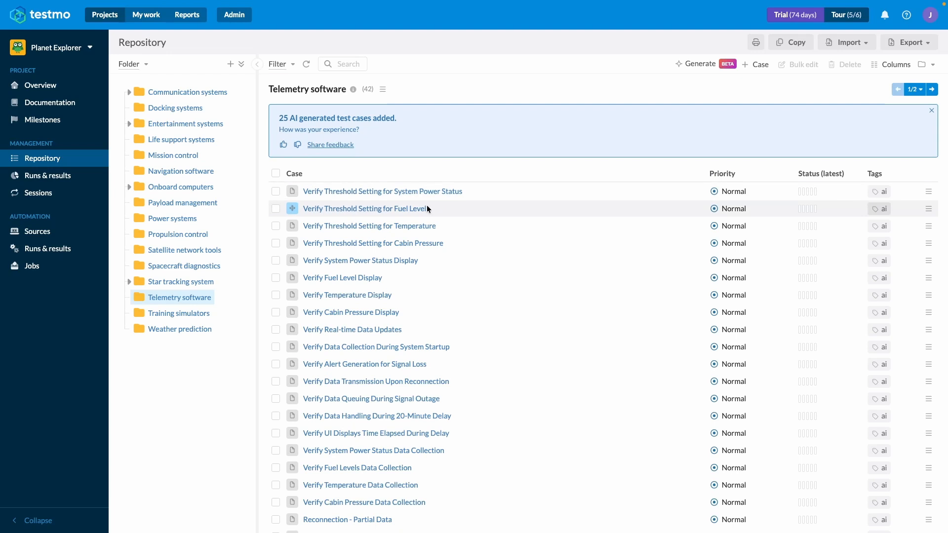
# Step: Review the details, tag and edit form of the "Verify Threshold Setting for System Power Status" case, leaving without saving
pyautogui.click(407, 192)
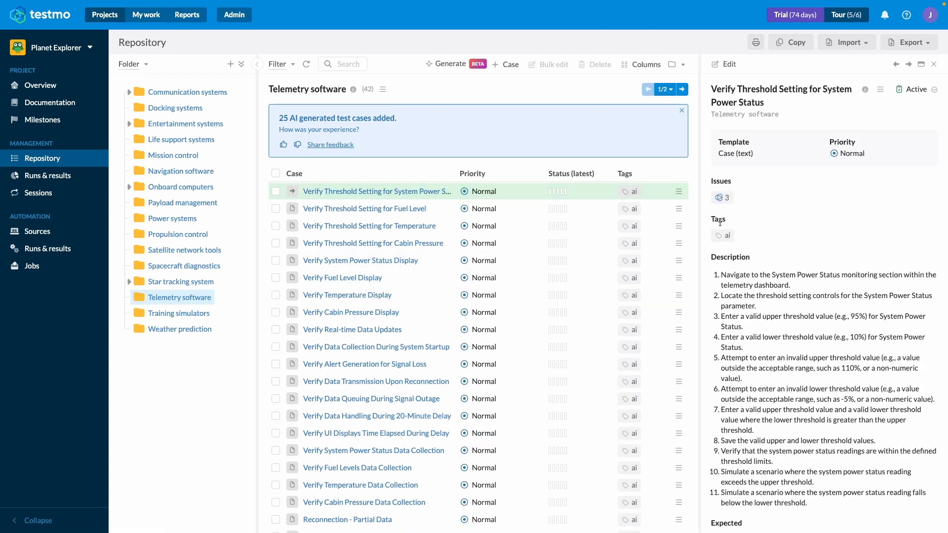
pyautogui.moveTo(711, 238); pyautogui.dragTo(740, 238)
pyautogui.click(719, 65)
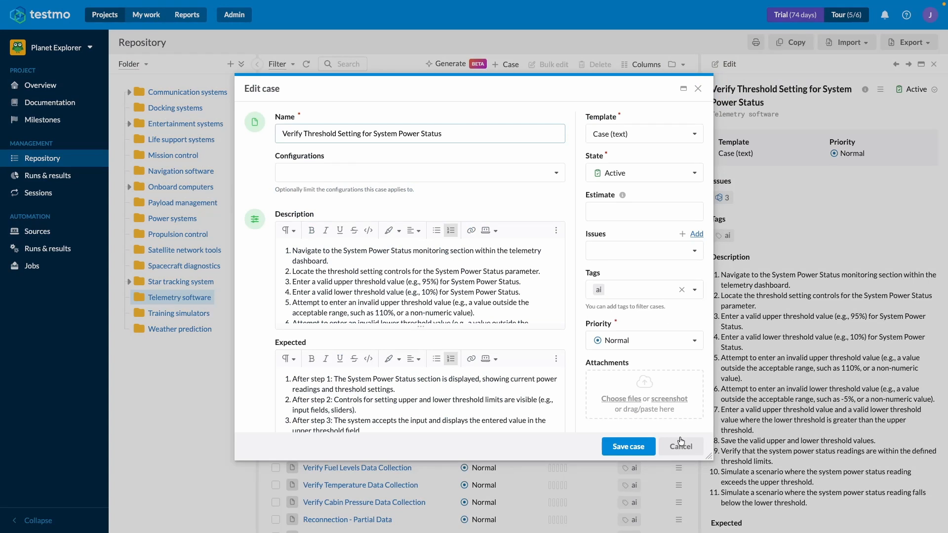
pyautogui.click(687, 452)
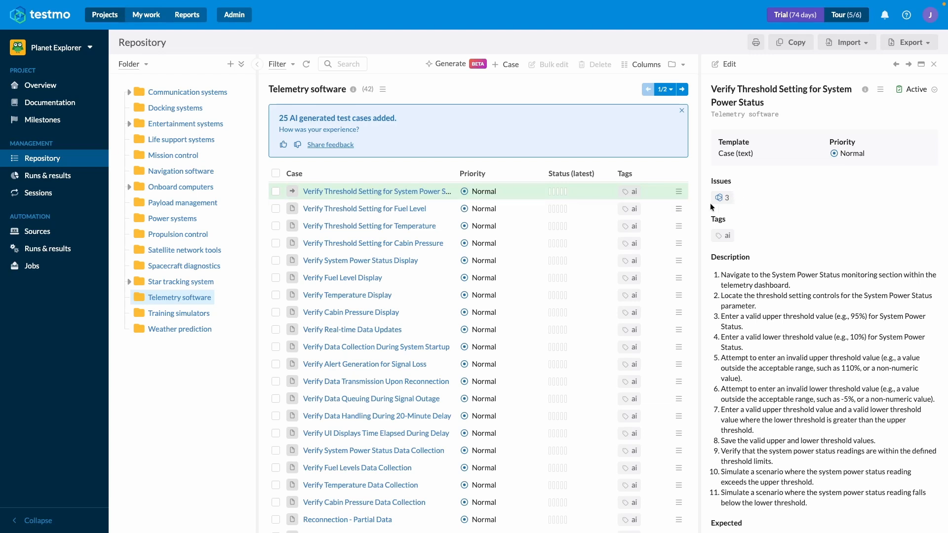
# Step: Browse several added cases and read the AI requirements linked to the "Verify Real-time Data Updates" case
pyautogui.click(382, 213)
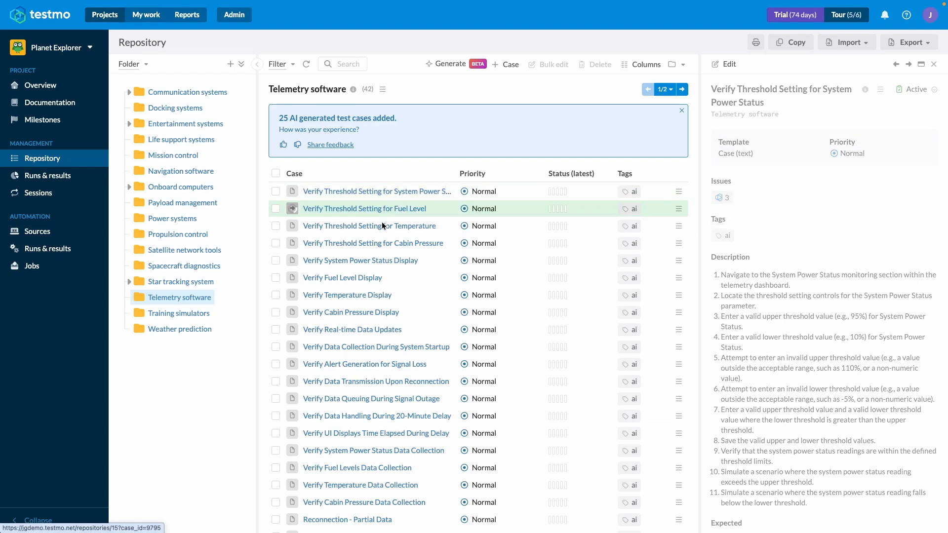
pyautogui.click(377, 278)
pyautogui.click(375, 332)
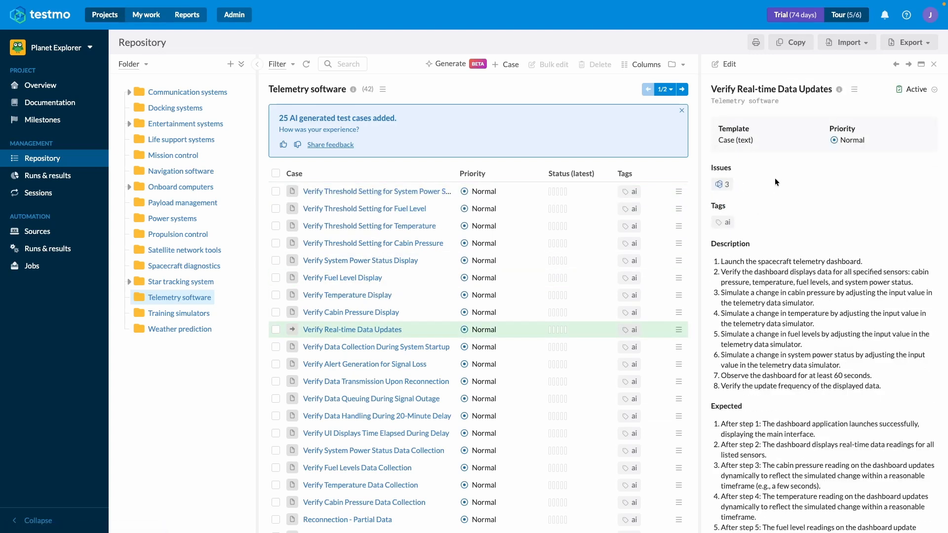
pyautogui.click(723, 185)
pyautogui.scroll(-5, 754, 292)
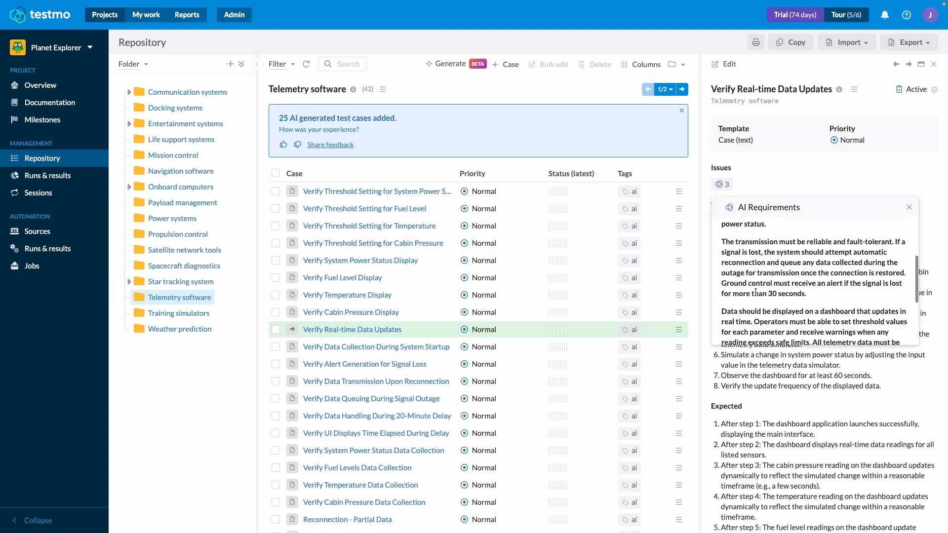
pyautogui.scroll(4, 756, 293)
pyautogui.scroll(2, 755, 293)
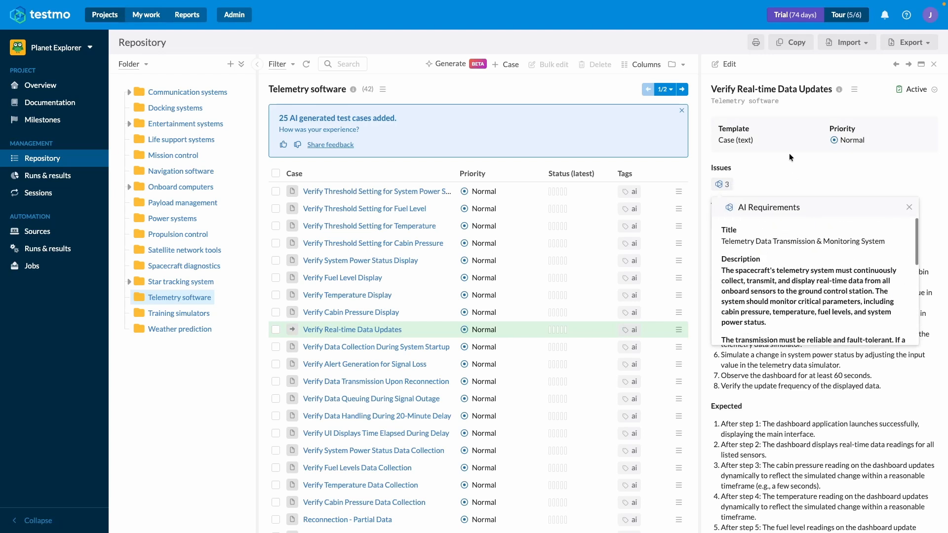
pyautogui.click(761, 177)
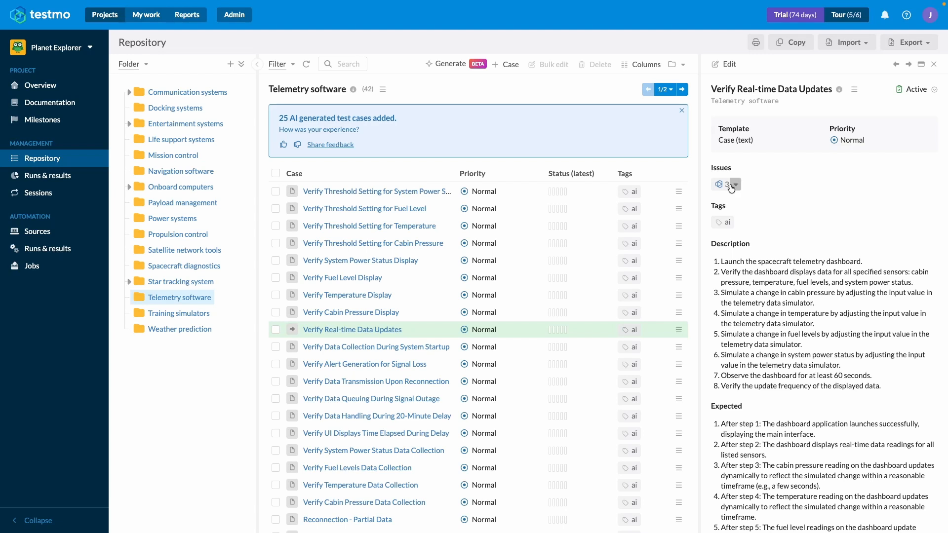
# Step: Start a Requirements coverage & traceability report for the Planet Explorer project
pyautogui.click(181, 17)
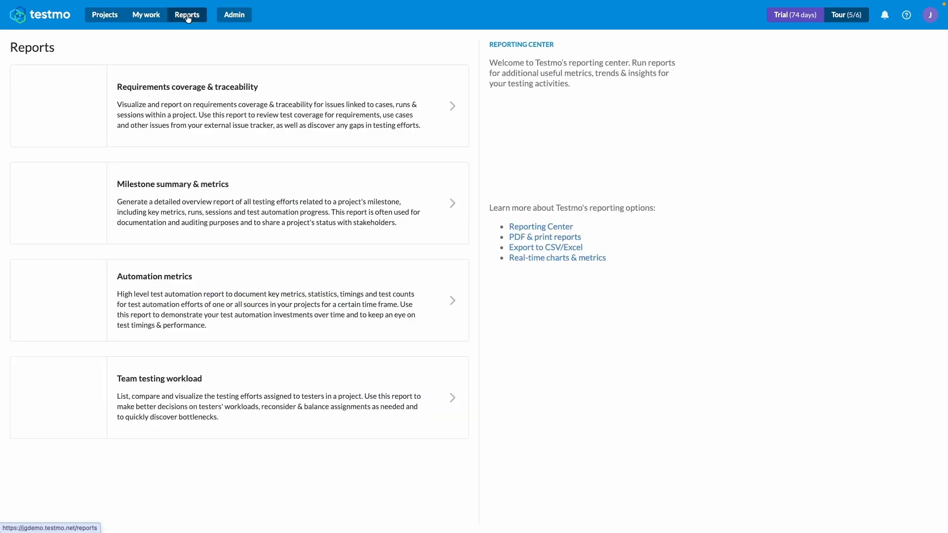
pyautogui.click(152, 102)
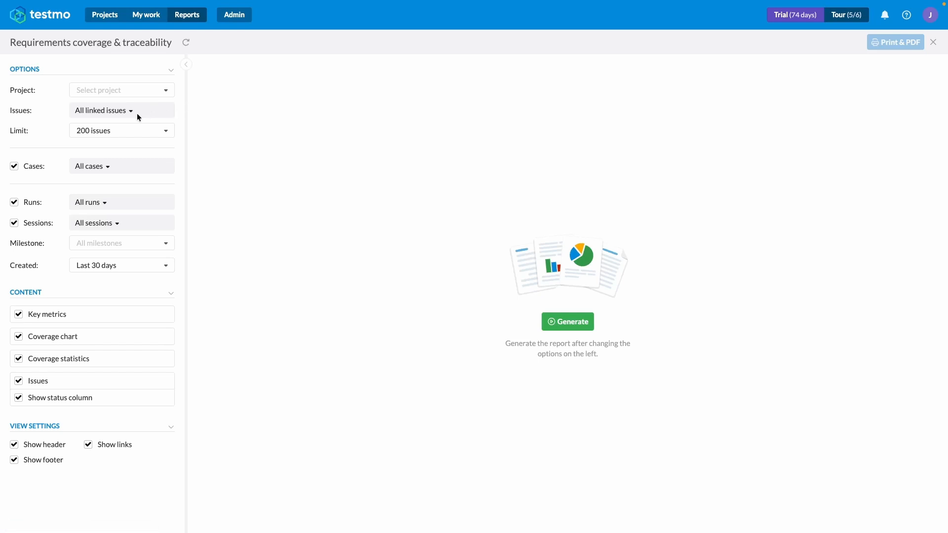
pyautogui.click(126, 92)
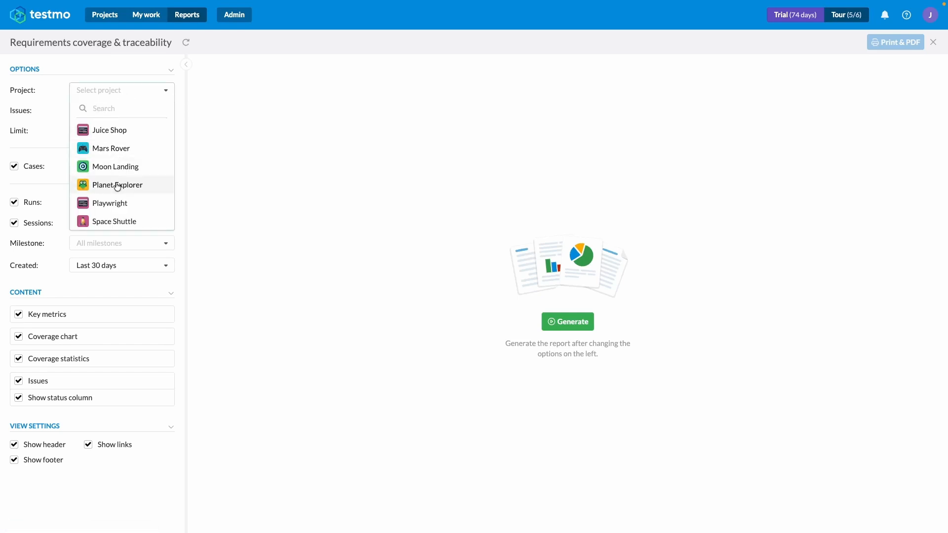
pyautogui.click(117, 187)
# Step: Limit the report's issues to the Requirements issue tracker
pyautogui.click(99, 112)
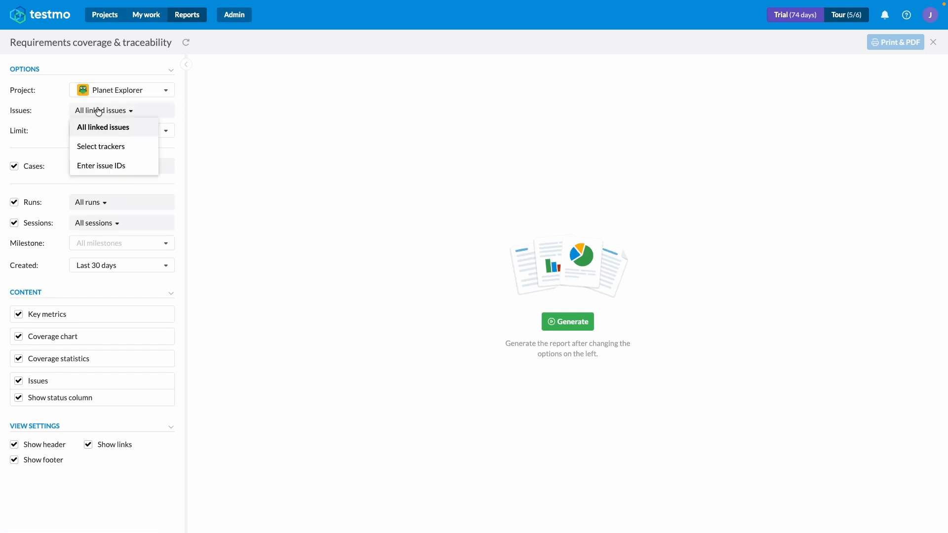
pyautogui.click(98, 146)
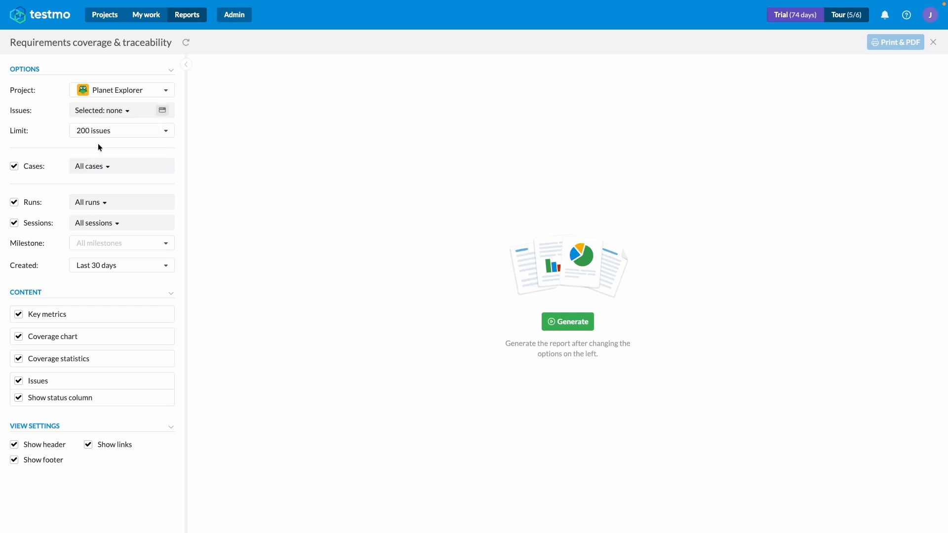
pyautogui.click(167, 111)
pyautogui.click(395, 247)
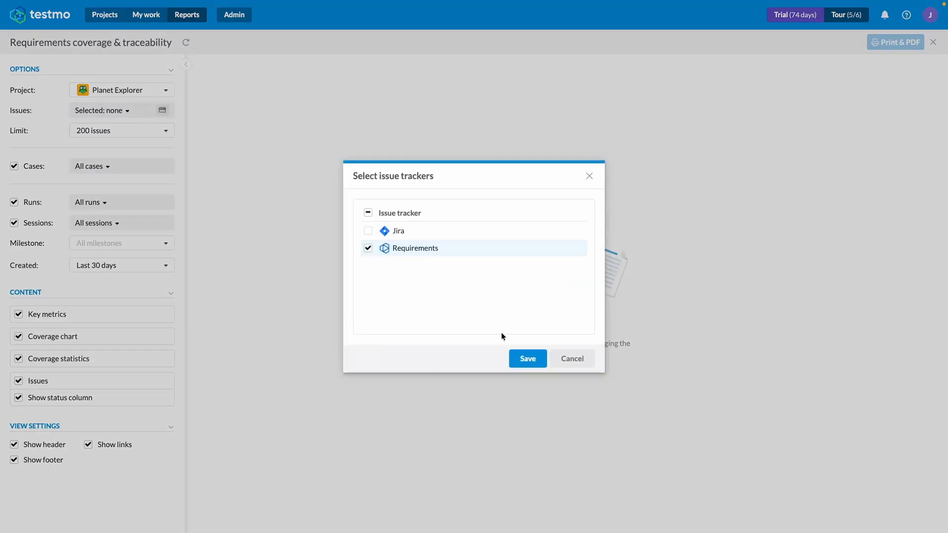
pyautogui.click(519, 358)
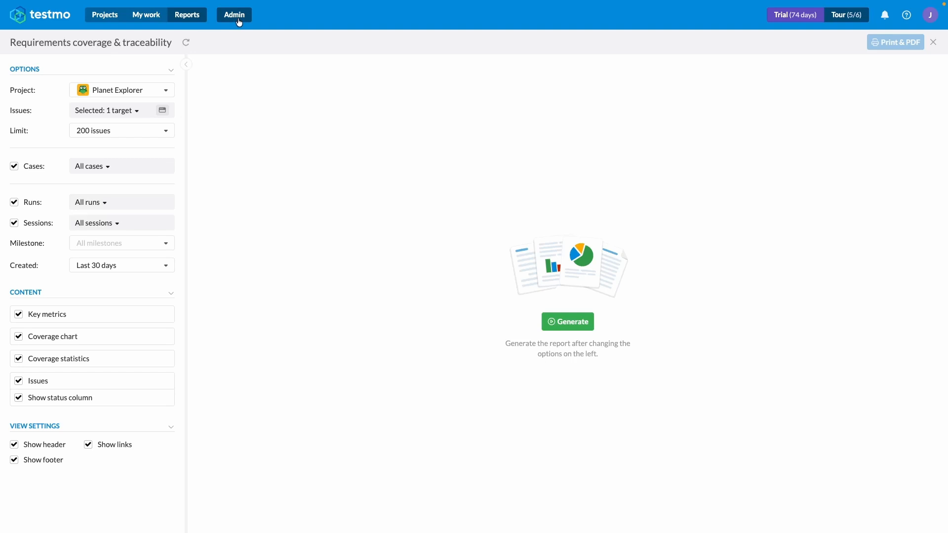
# Step: Open the admin AI settings and toggle the instance's AI features off and back on
pyautogui.click(239, 22)
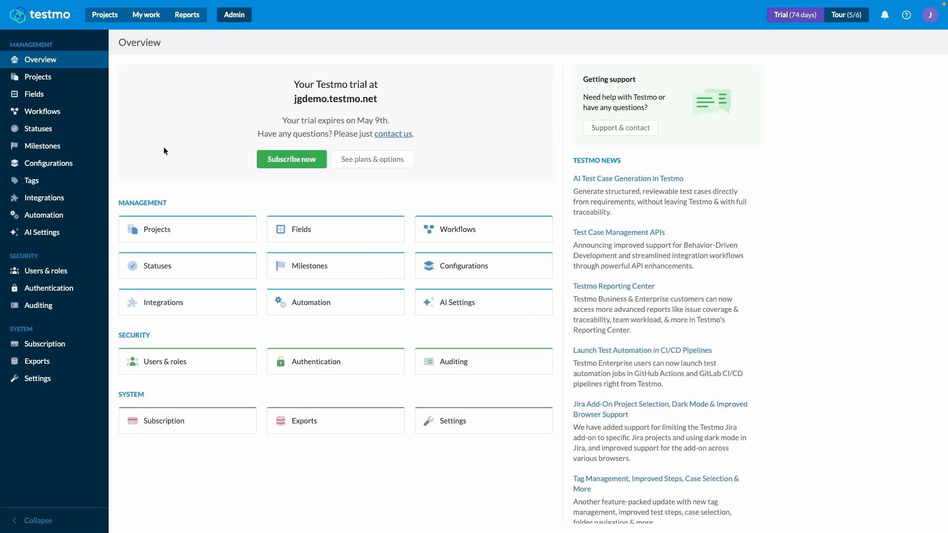
pyautogui.click(52, 238)
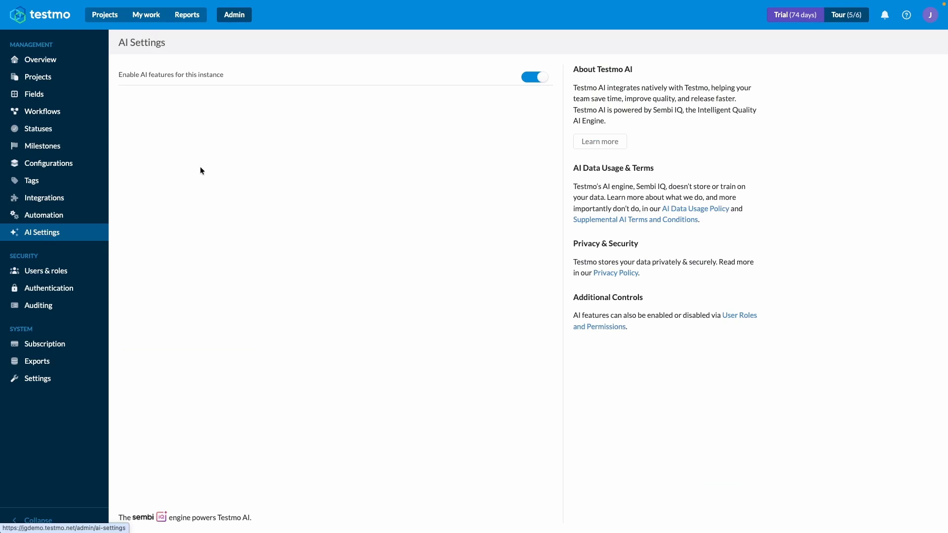
pyautogui.moveTo(114, 72); pyautogui.dragTo(236, 78)
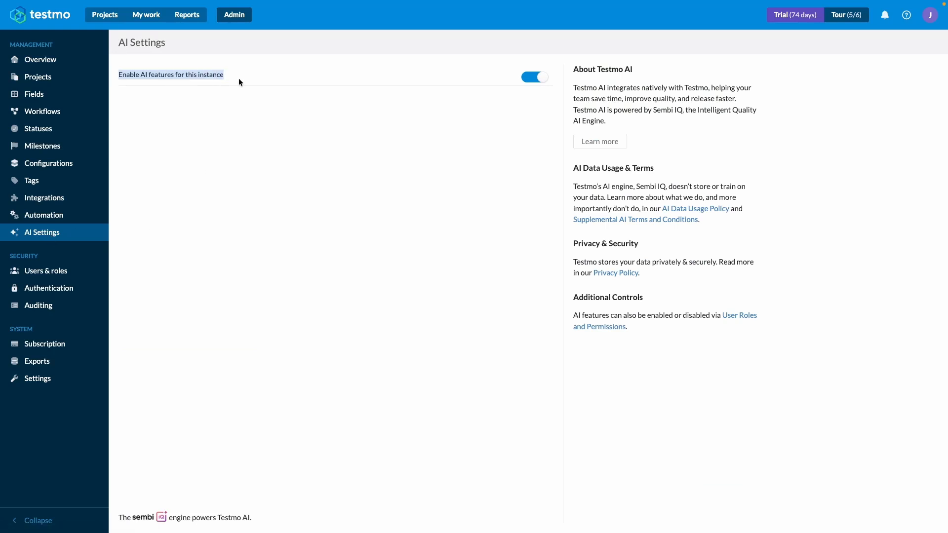
pyautogui.click(238, 78)
pyautogui.click(534, 77)
pyautogui.click(533, 81)
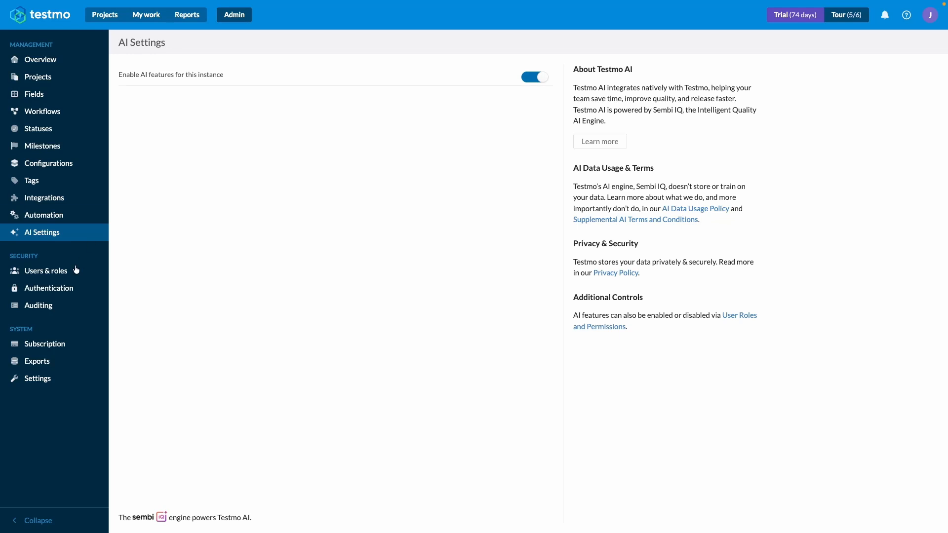
# Step: Check the AI generated cases permission of the Tester role and save the role with it enabled
pyautogui.click(49, 271)
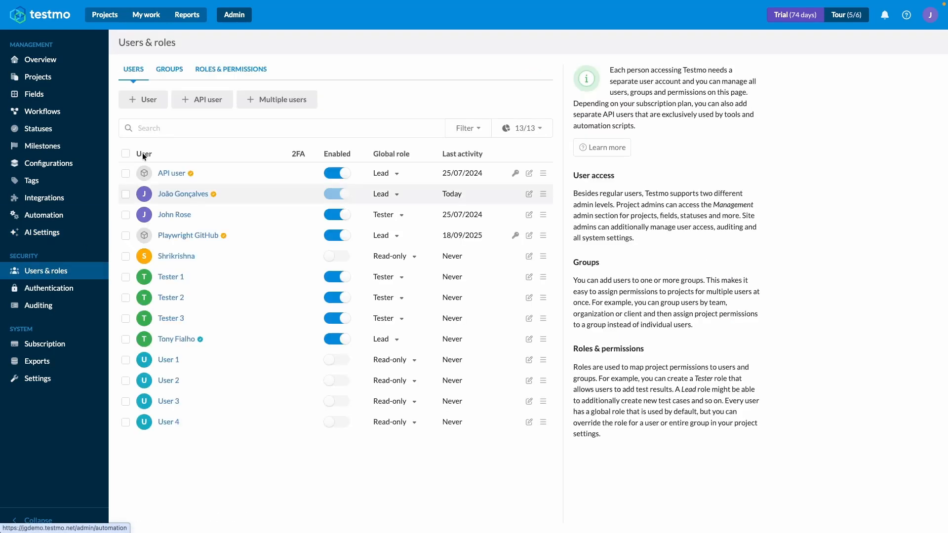
pyautogui.click(240, 69)
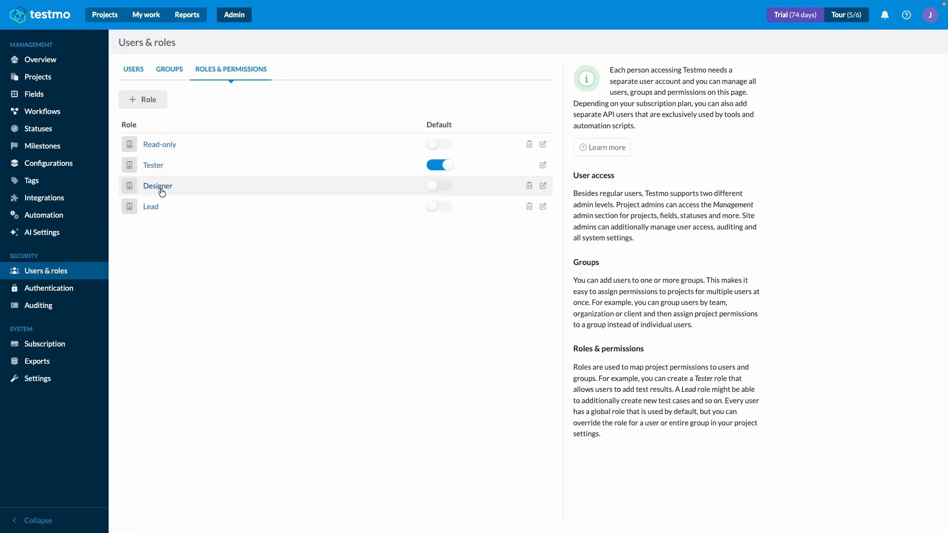
pyautogui.click(153, 164)
pyautogui.scroll(-3, 421, 311)
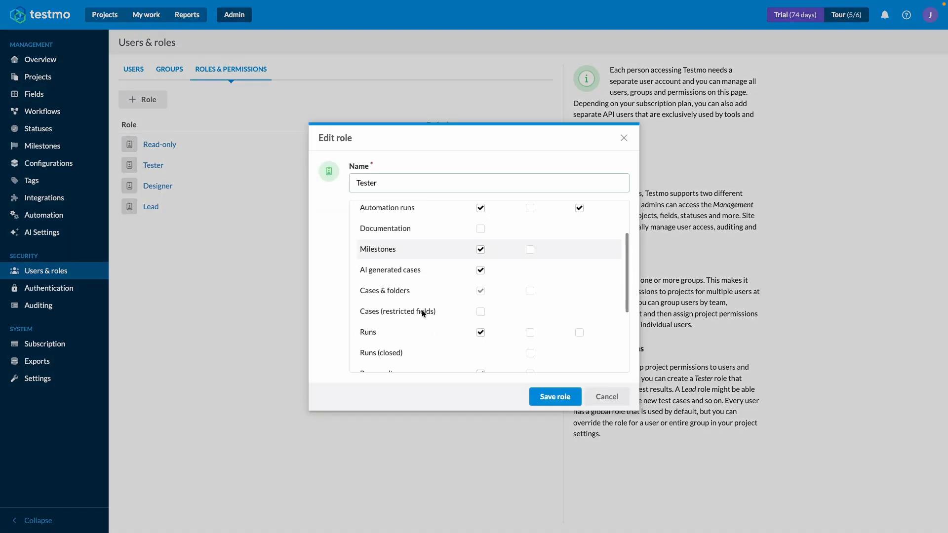
pyautogui.click(481, 264)
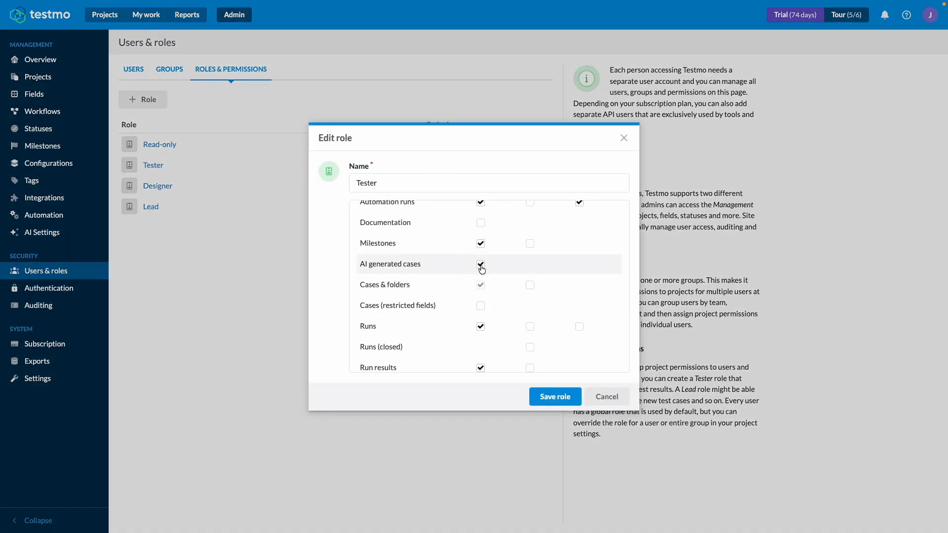
pyautogui.click(556, 396)
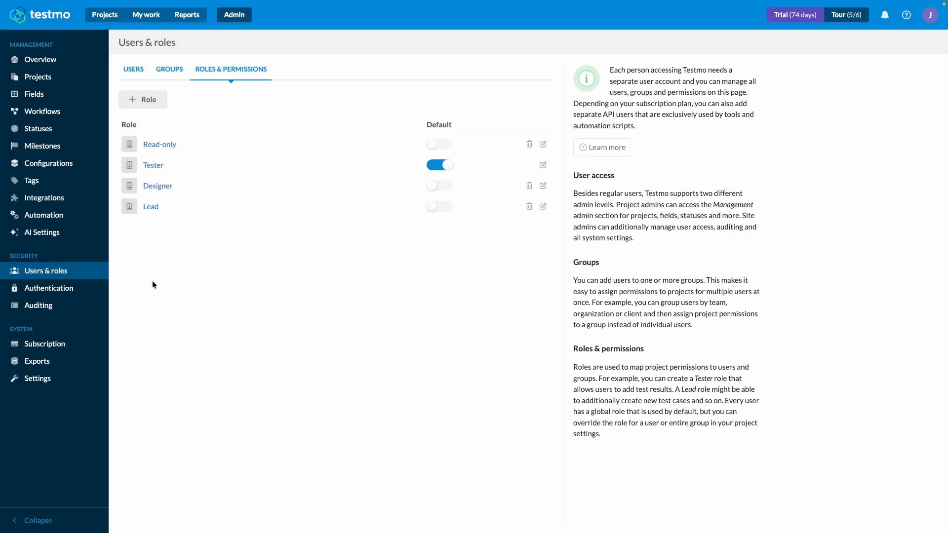
# Step: Look over the repository templates, case fields and result fields in the admin field configuration
pyautogui.click(49, 94)
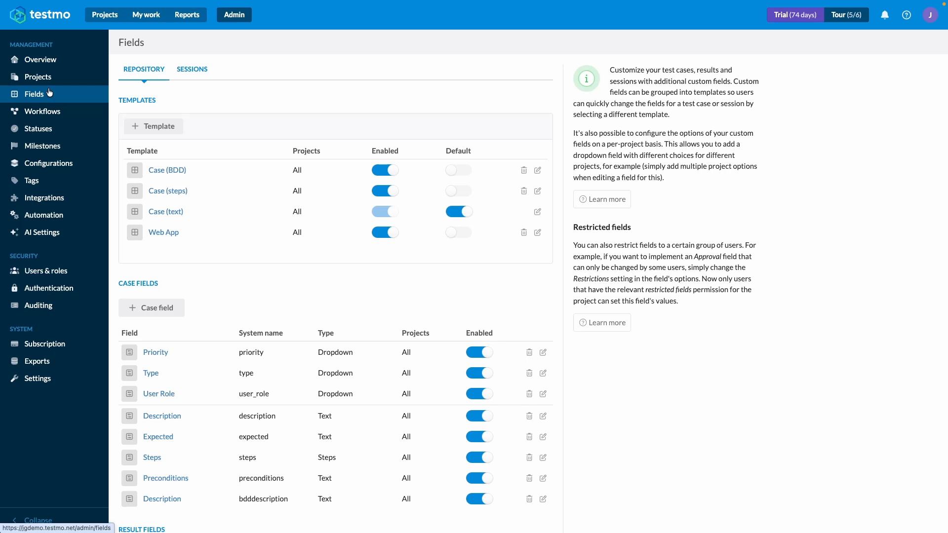
pyautogui.scroll(-2, 177, 183)
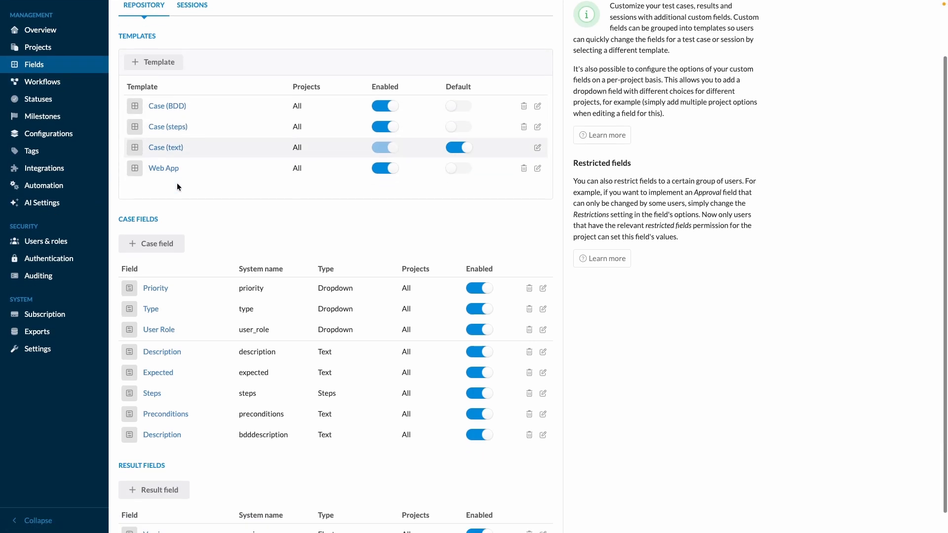
pyautogui.scroll(-1, 177, 186)
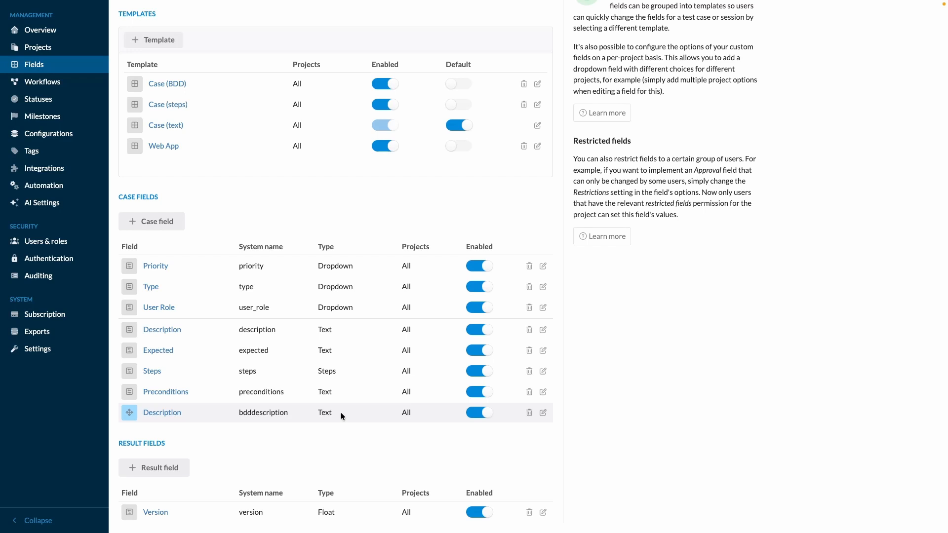
pyautogui.scroll(3, 340, 413)
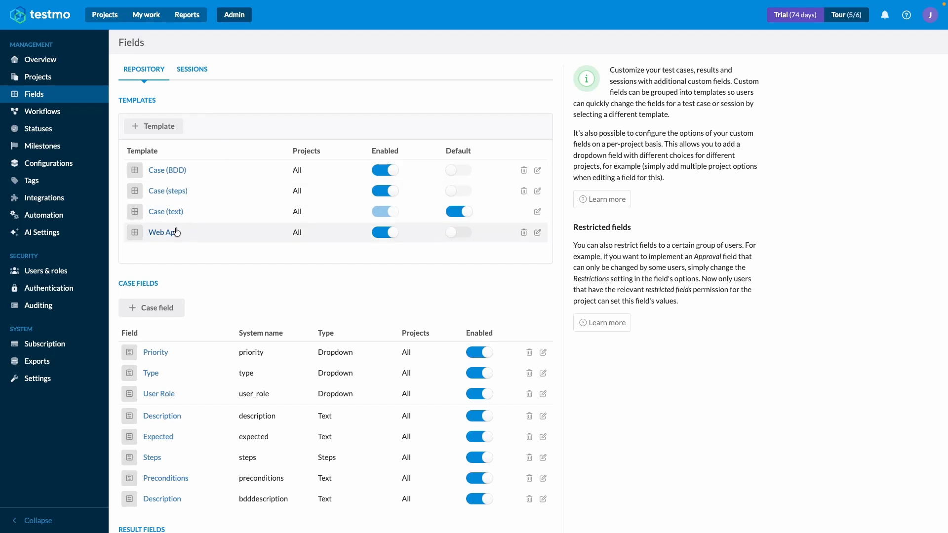
pyautogui.scroll(-1, 179, 264)
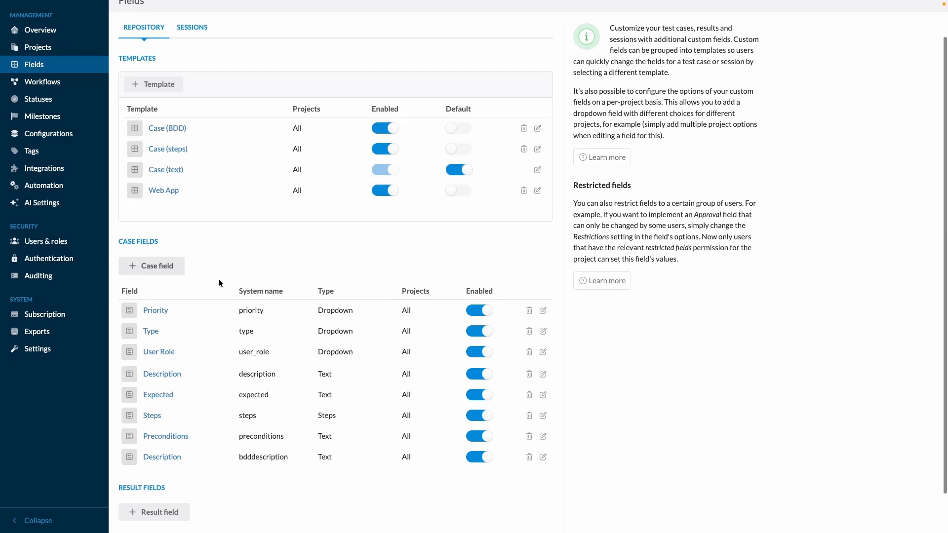
# Step: Inspect the Preconditions case field's system name and assigned template, closing it without saving
pyautogui.click(165, 436)
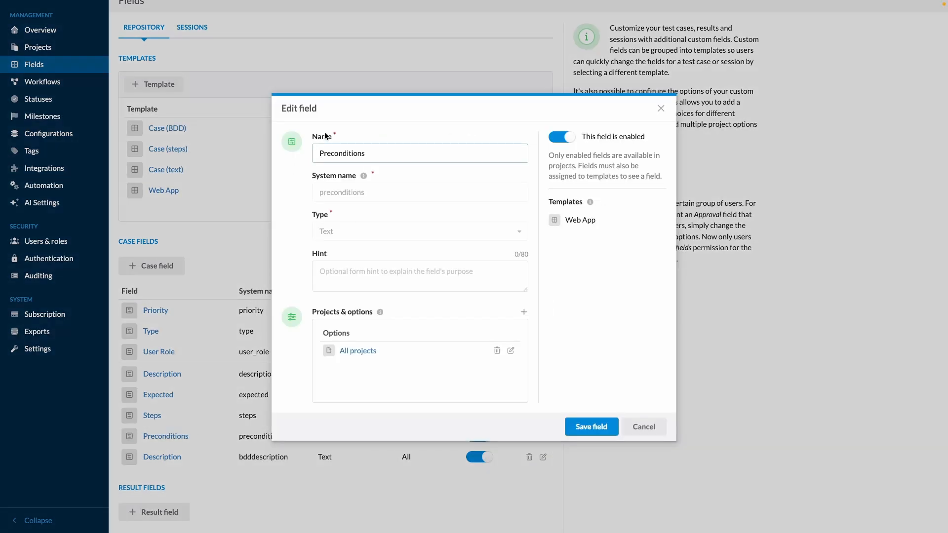
pyautogui.click(324, 195)
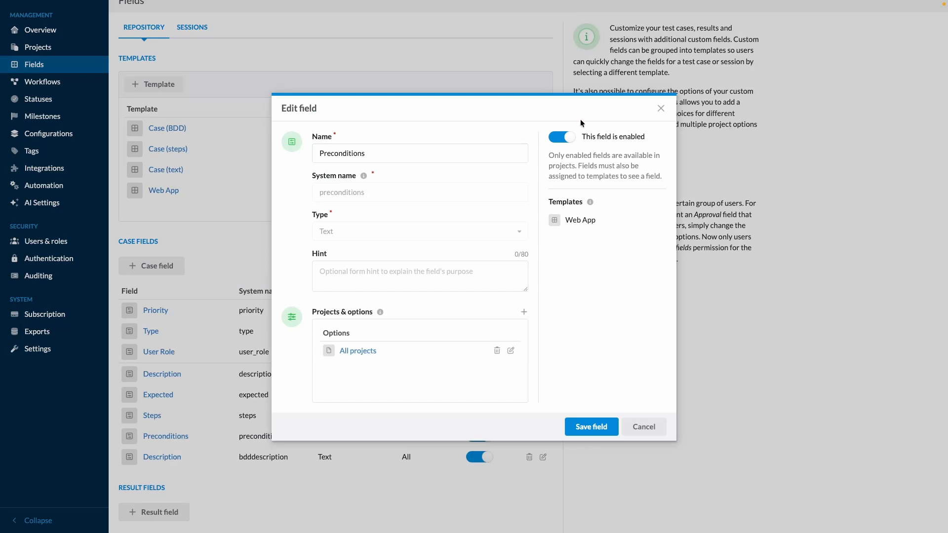
pyautogui.click(660, 108)
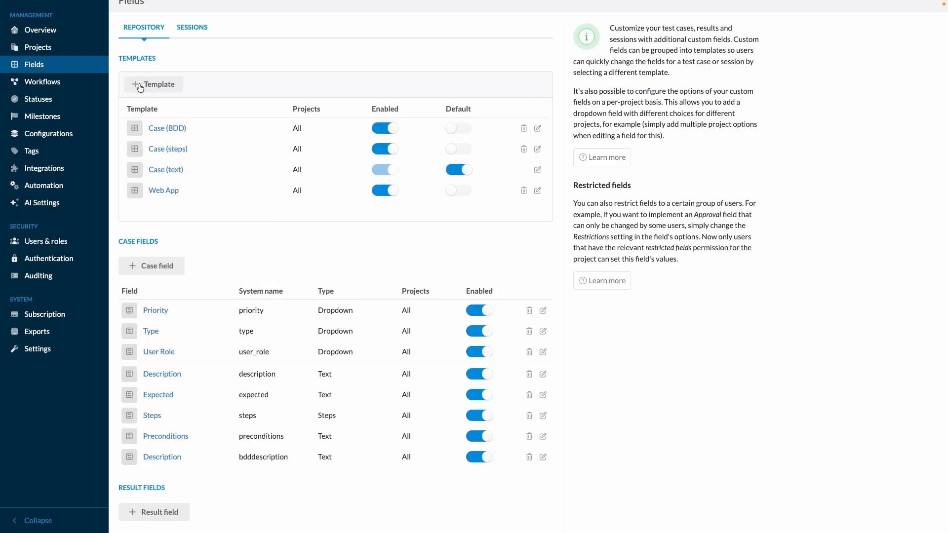
pyautogui.scroll(1, 155, 97)
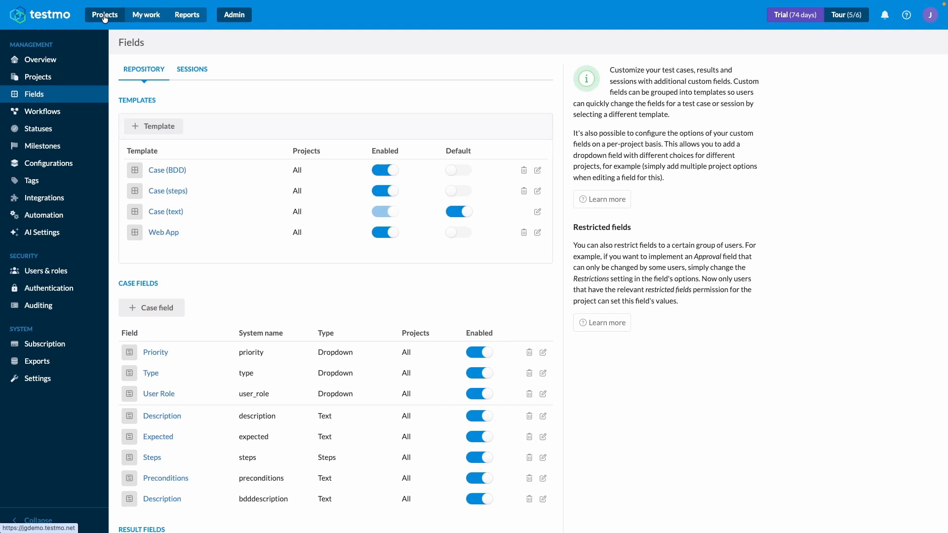
# Step: Return to the test case repository of the Planet Explorer project
pyautogui.click(105, 16)
pyautogui.click(67, 93)
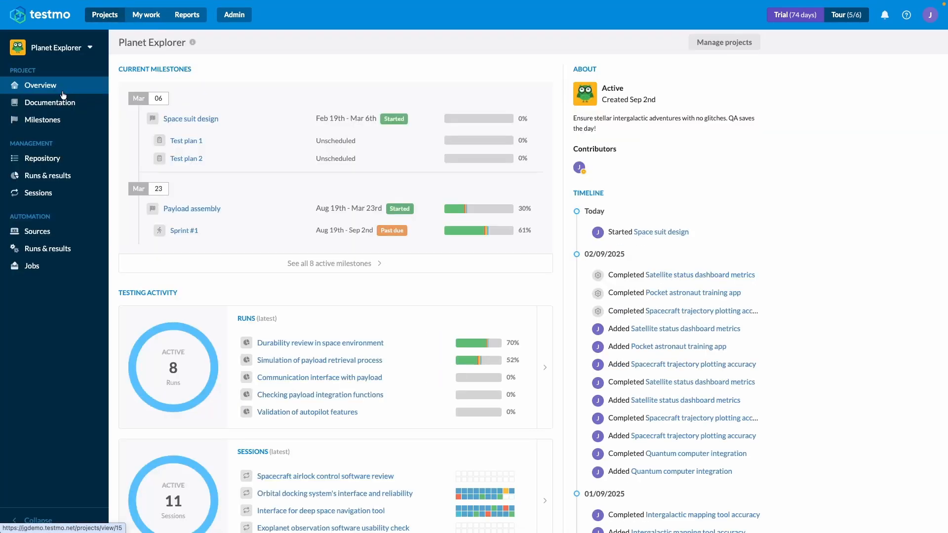
pyautogui.click(36, 158)
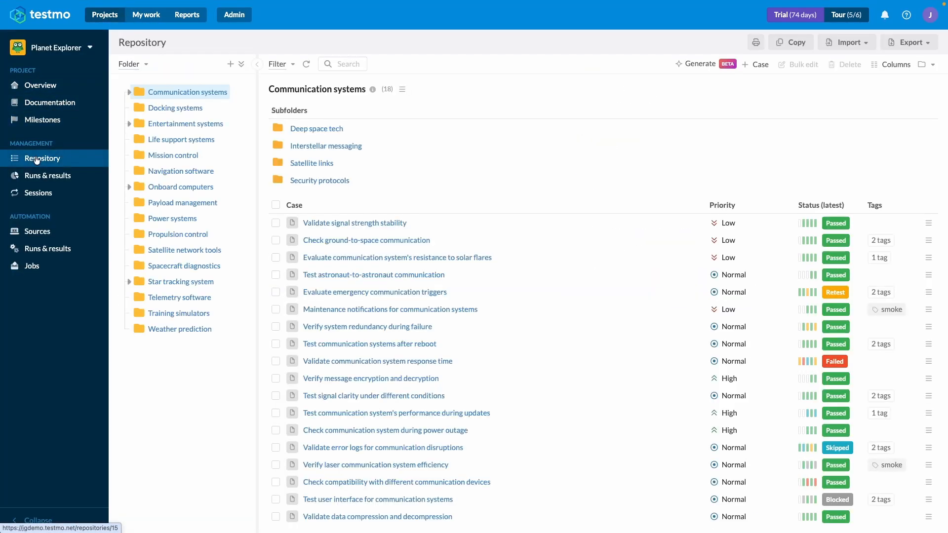